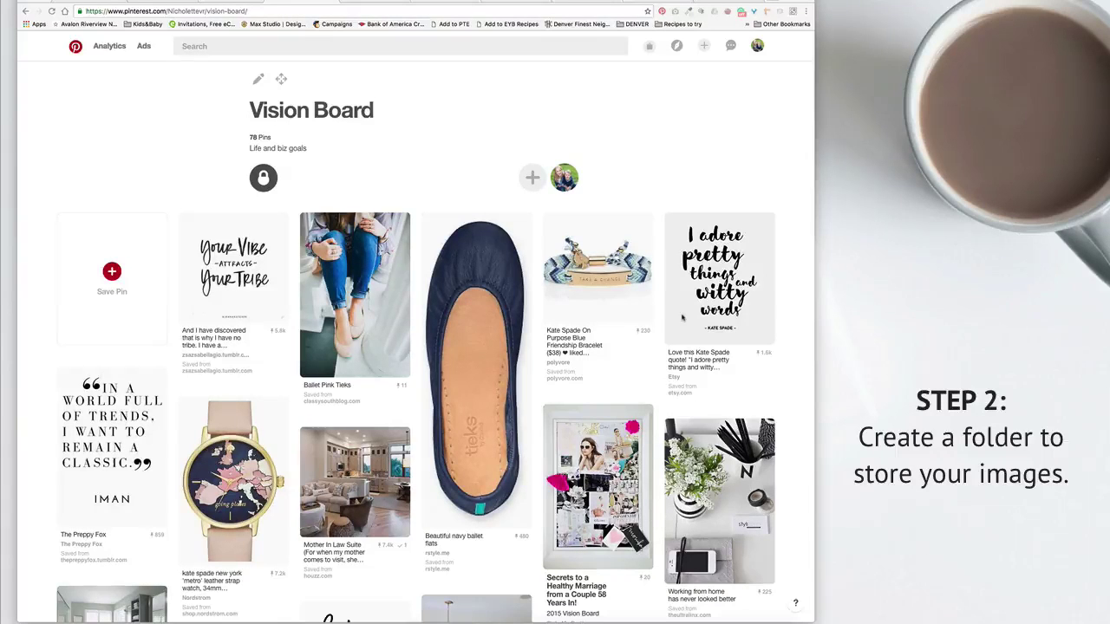
Scroll down the Vision Board board to browse its saved pins
scroll(683, 318, down, 10)
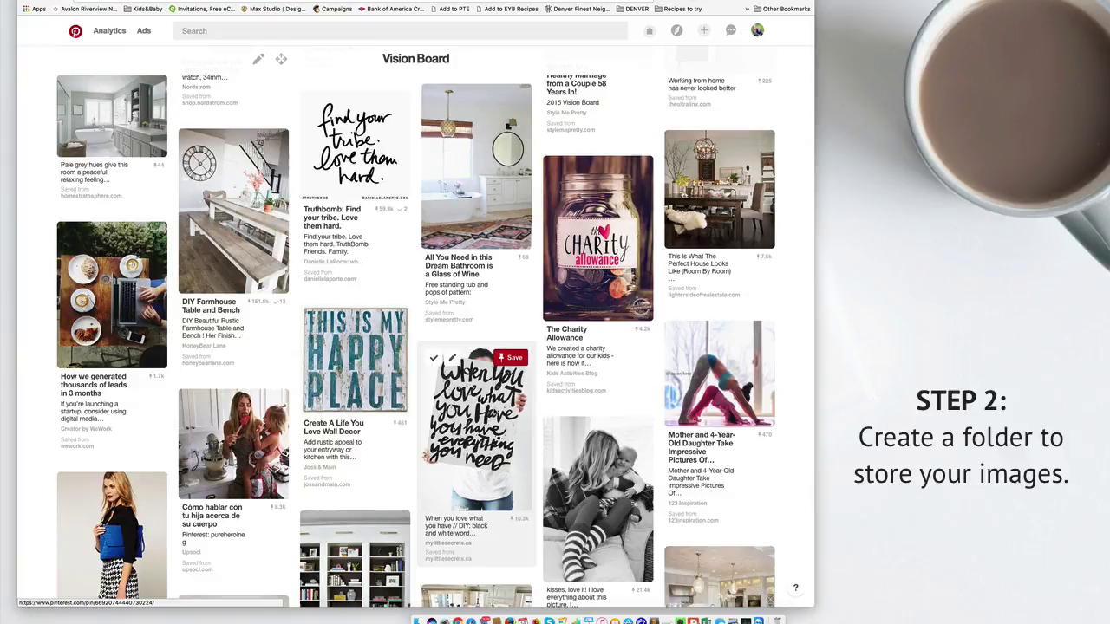
scroll(477, 416, down, 3)
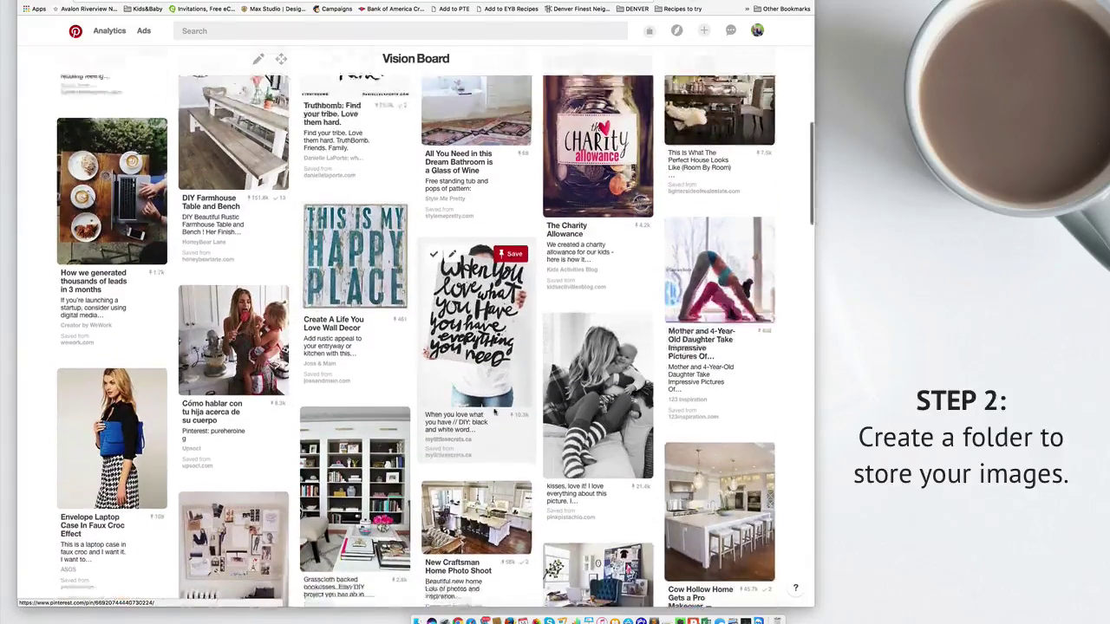
Save the Dream Bathroom pin's image as a JPEG into the Vision board 2017 folder
click(473, 86)
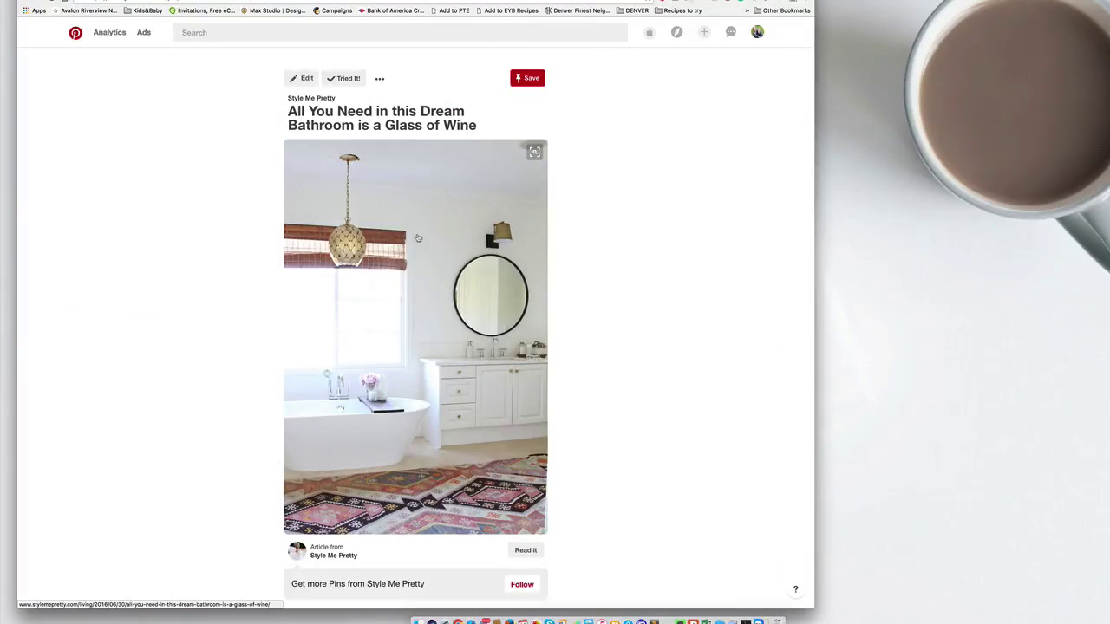
right_click(418, 237)
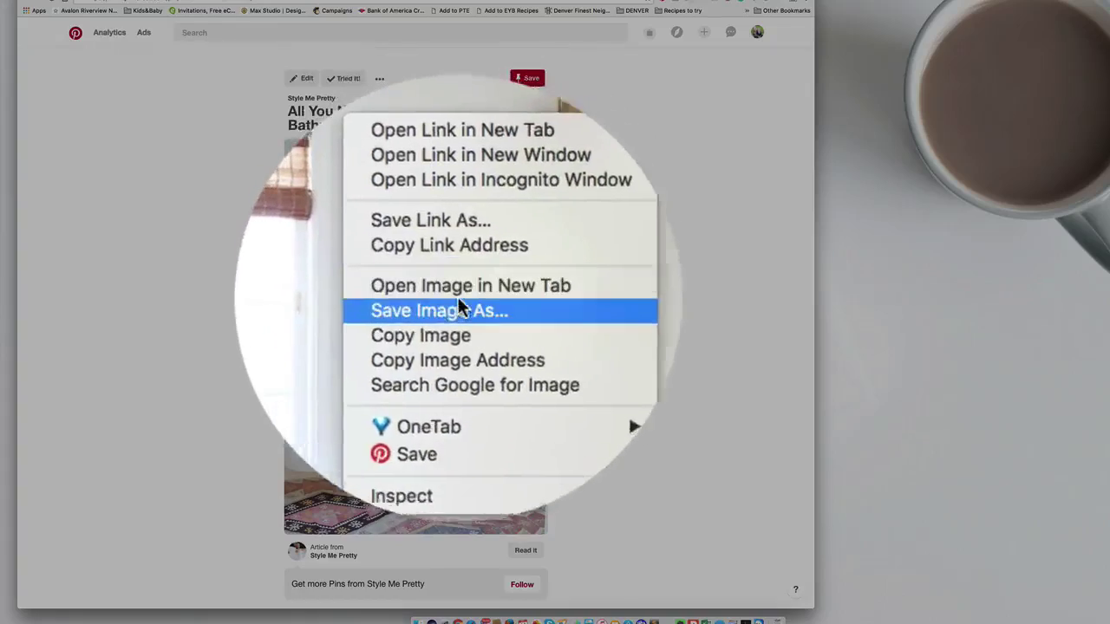
click(453, 305)
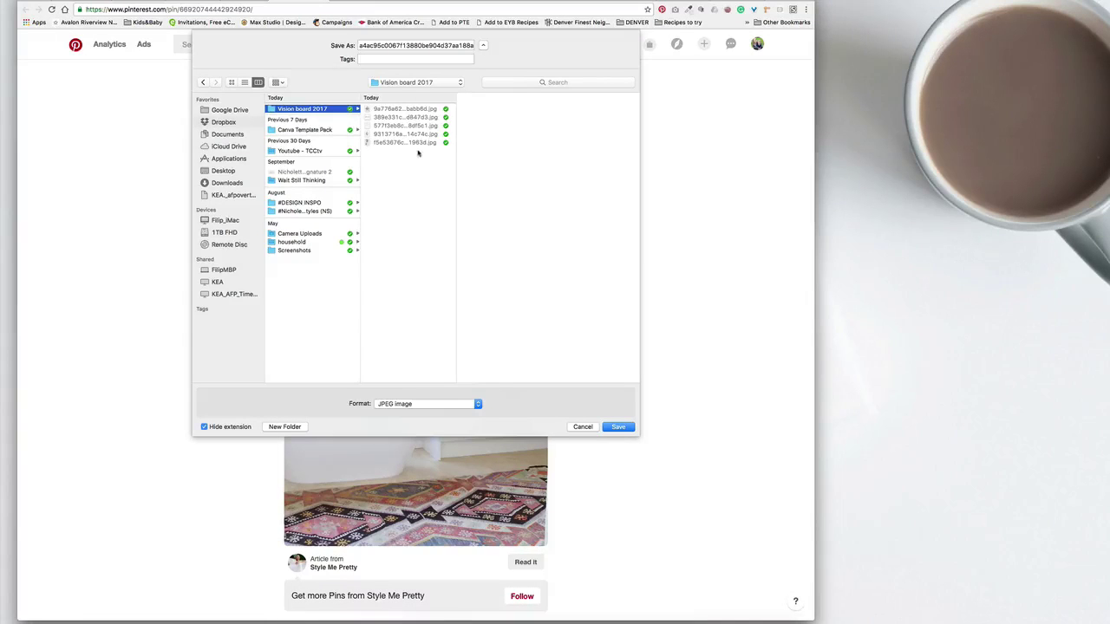
click(618, 428)
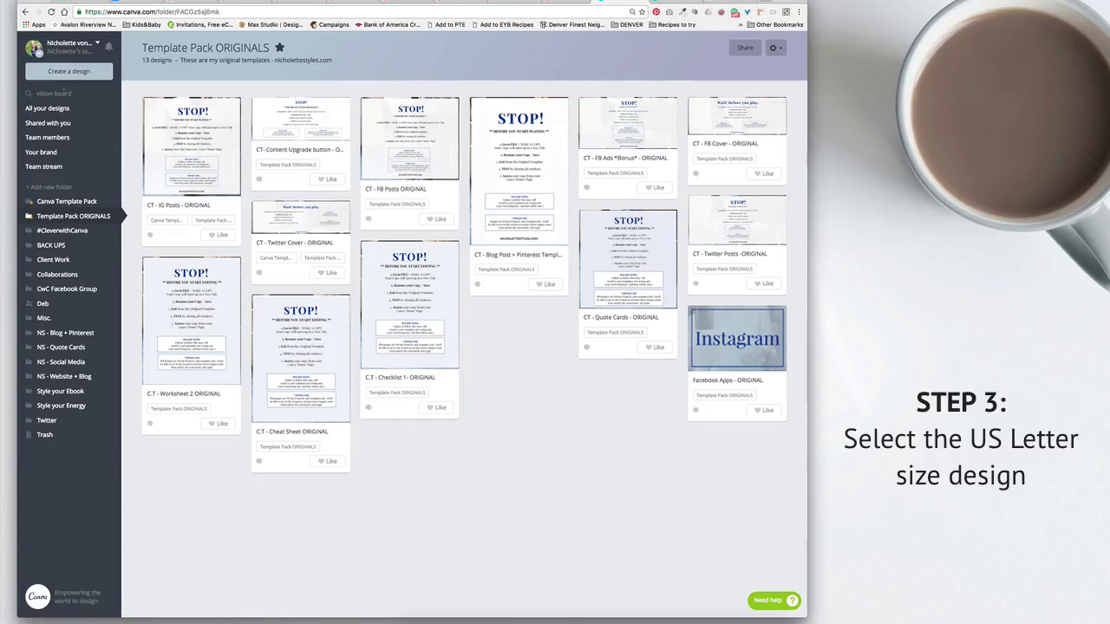
Start a new blank US Letter design from All your designs
click(54, 111)
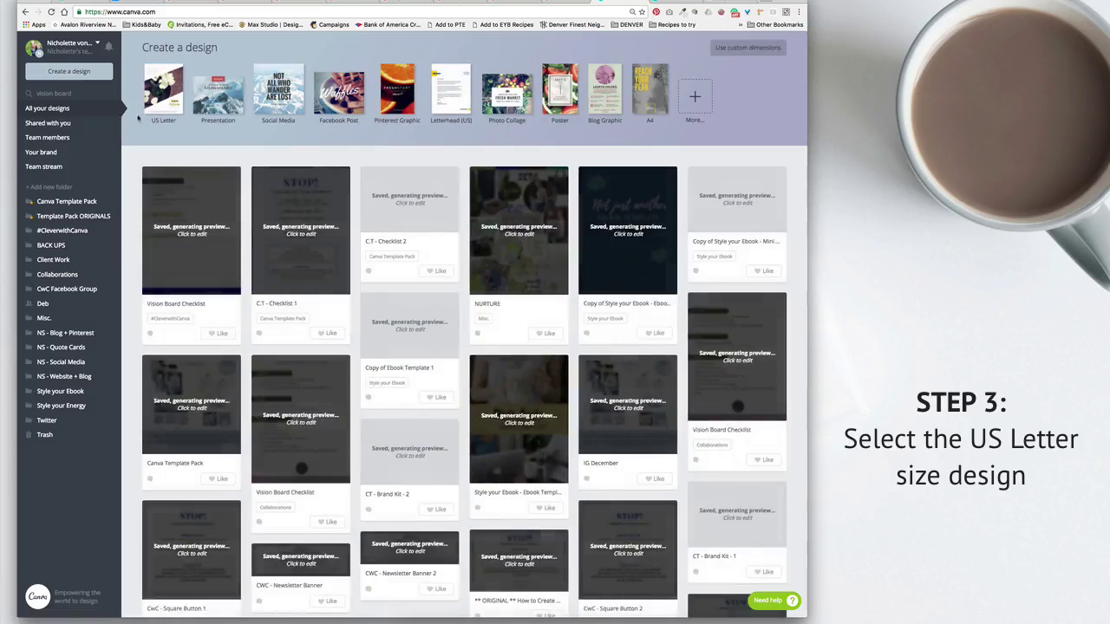
click(162, 103)
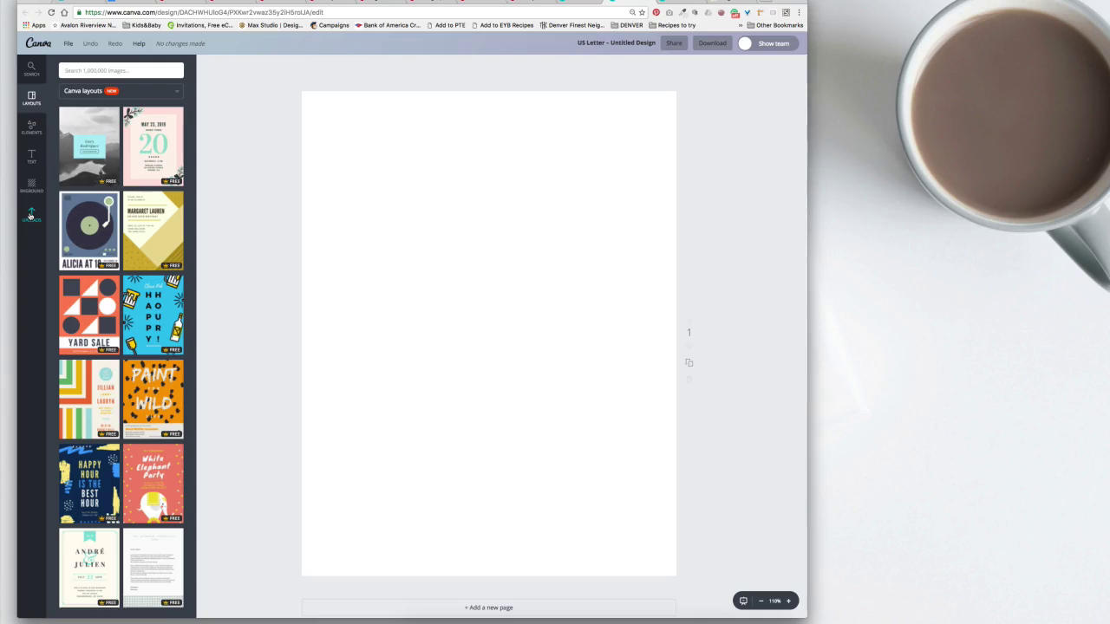
Create a new uploads folder named 'Vision Board'
click(30, 216)
scroll(132, 279, down, 3)
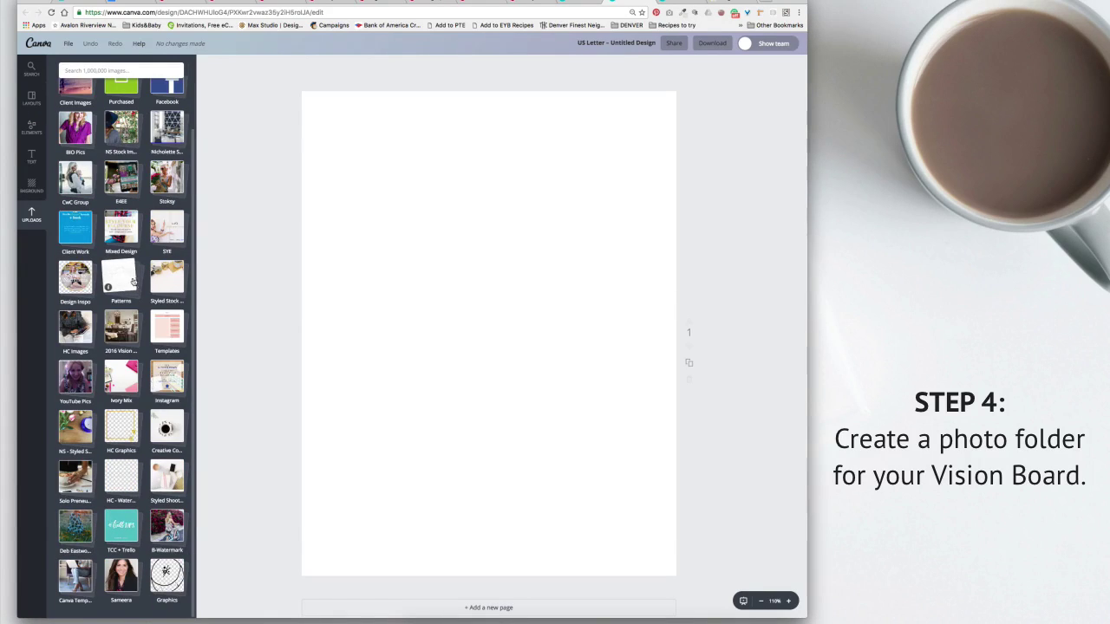
scroll(133, 280, up, 3)
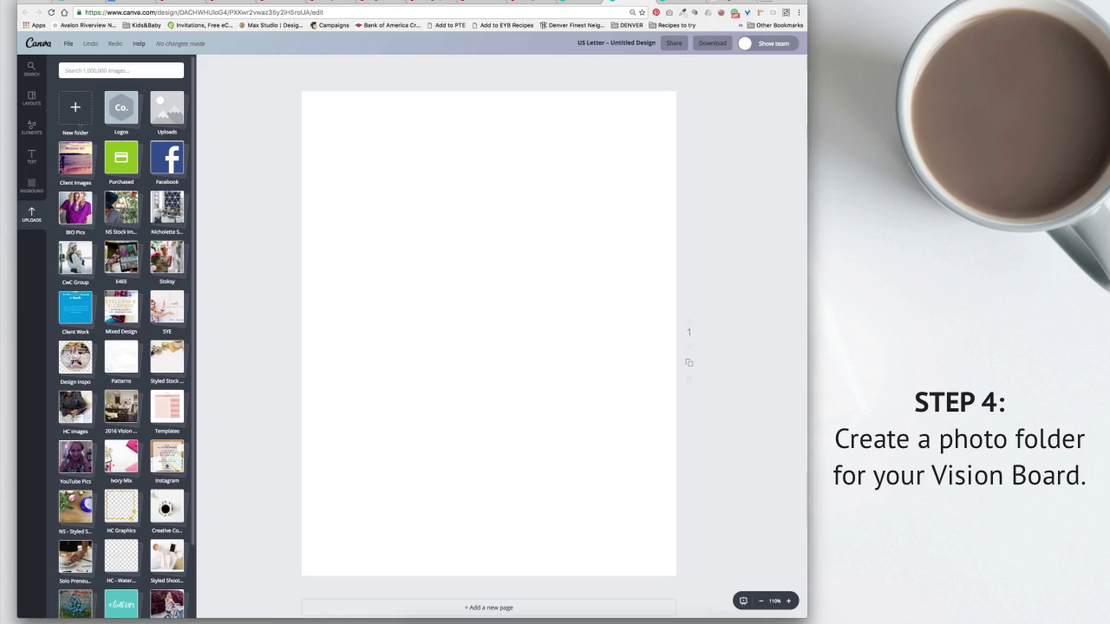
click(74, 107)
text(Vision Board)
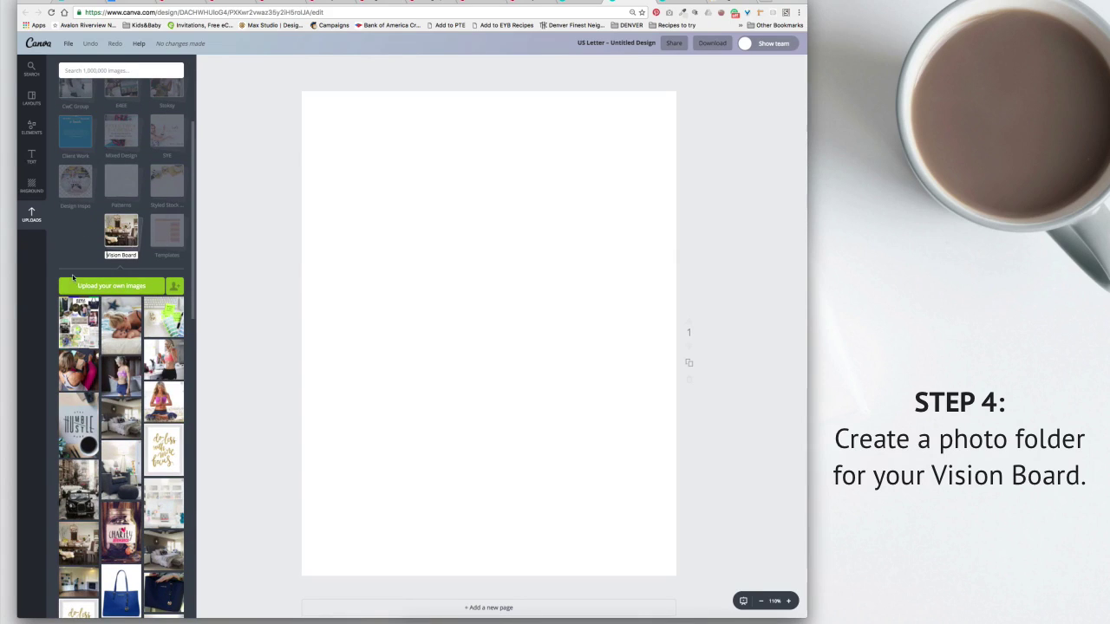
Upload all six saved JPEGs from Vision board 2017 into the folder
scroll(73, 278, down, 3)
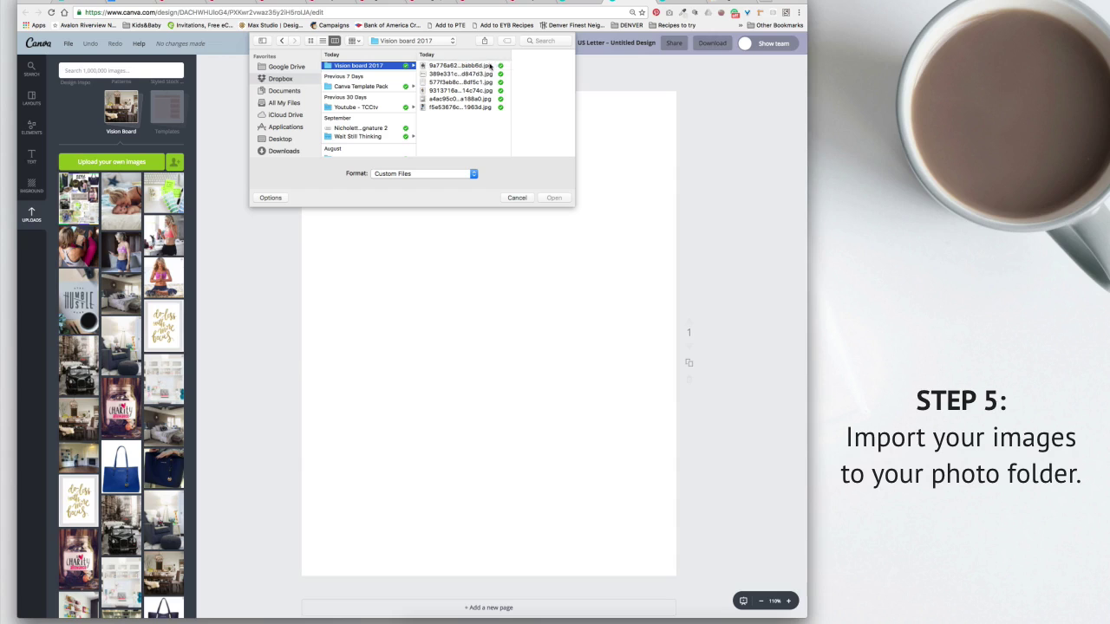
click(463, 67)
shift+click(450, 108)
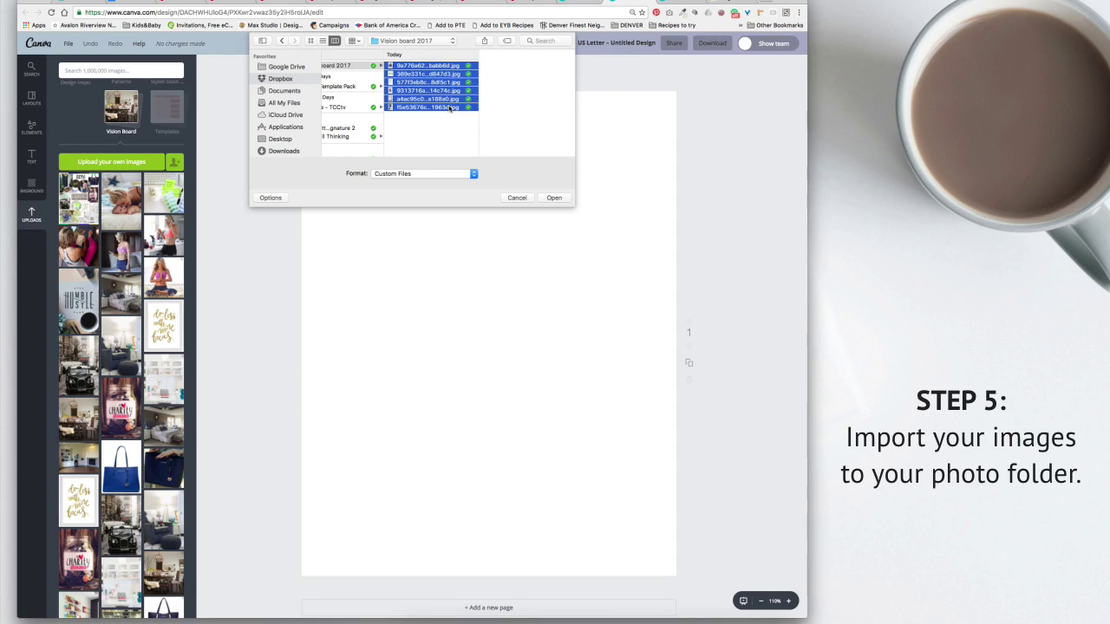
click(555, 198)
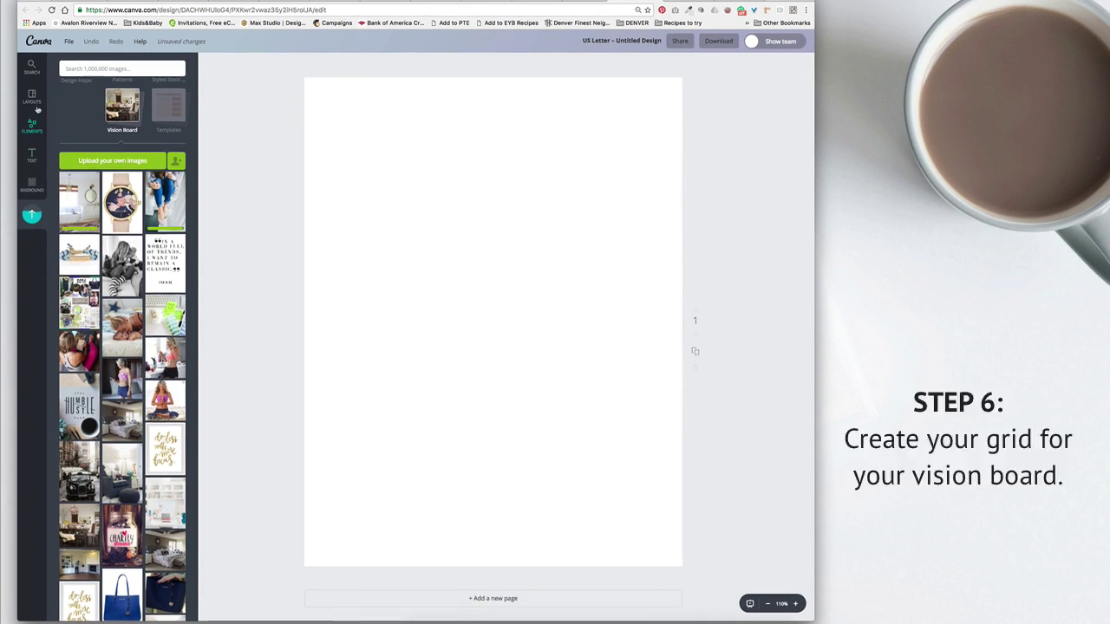
Add a three-column photo grid and shorten it to the top of the page
click(37, 109)
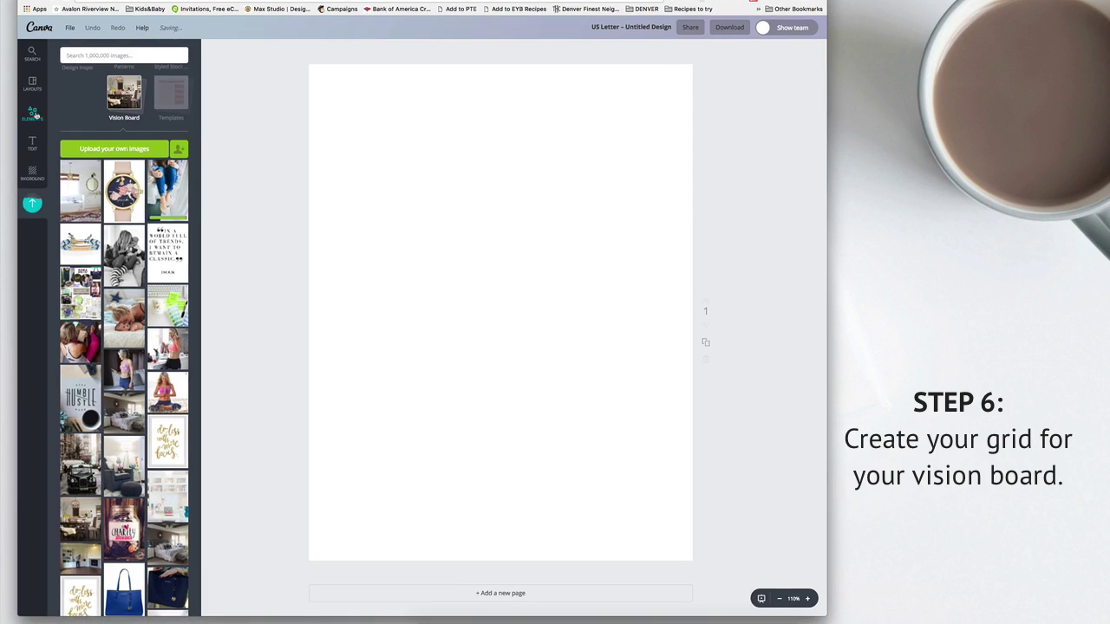
click(32, 124)
click(125, 97)
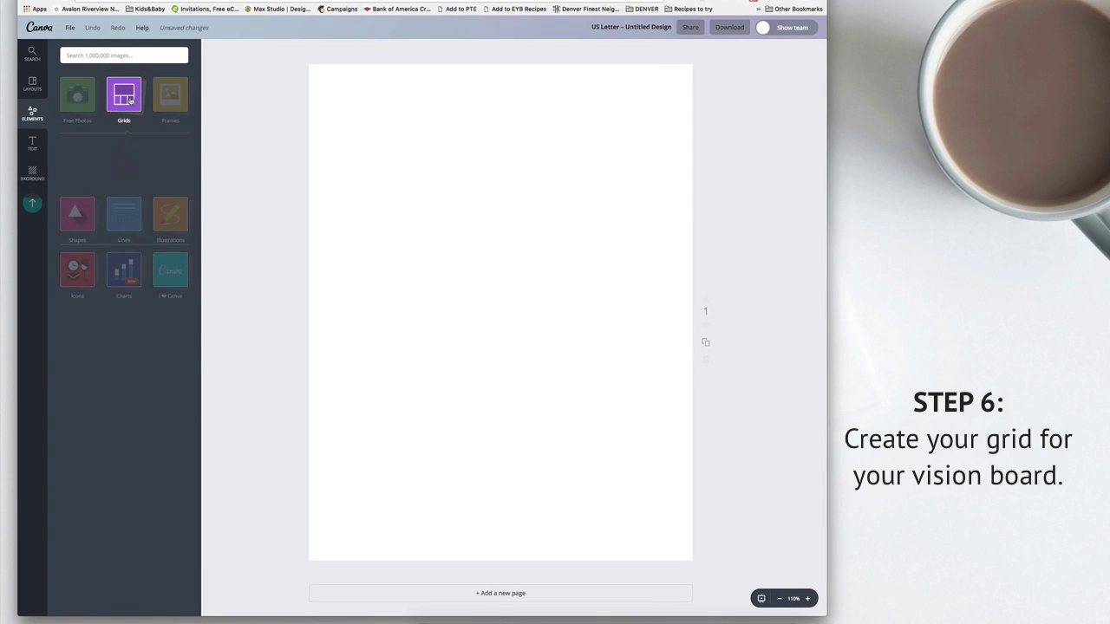
scroll(144, 223, down, 3)
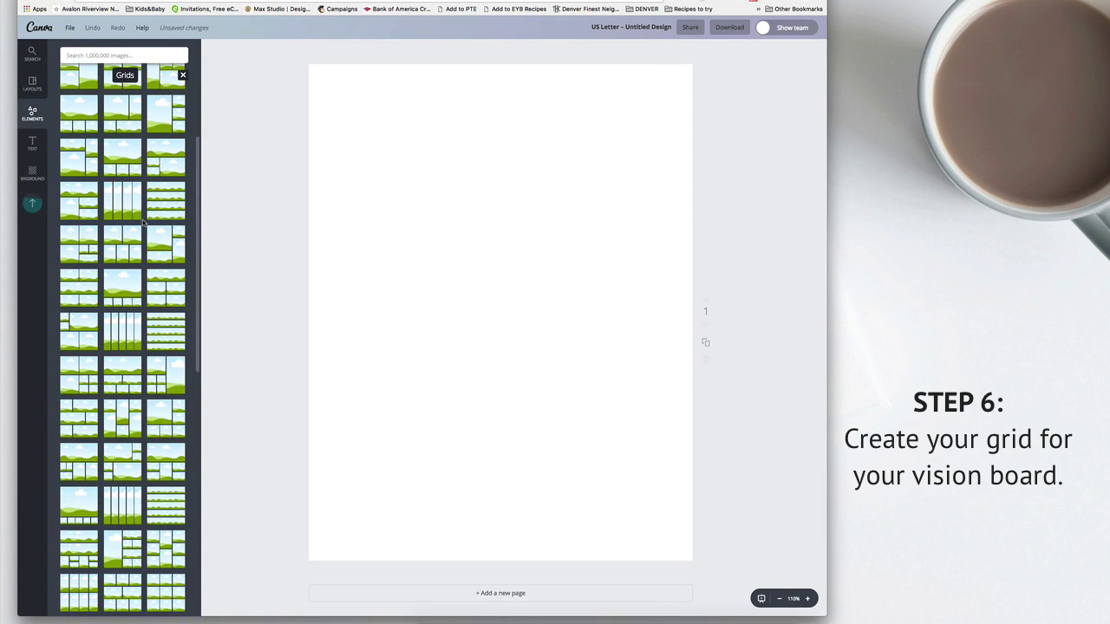
scroll(144, 223, down, 3)
scroll(174, 242, down, 2)
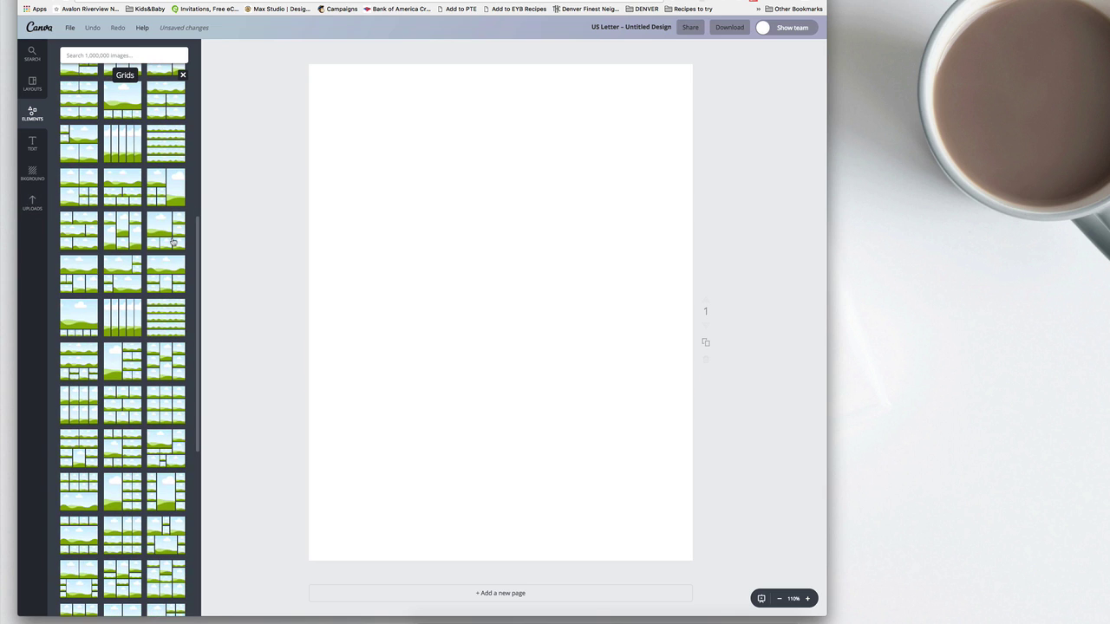
click(174, 242)
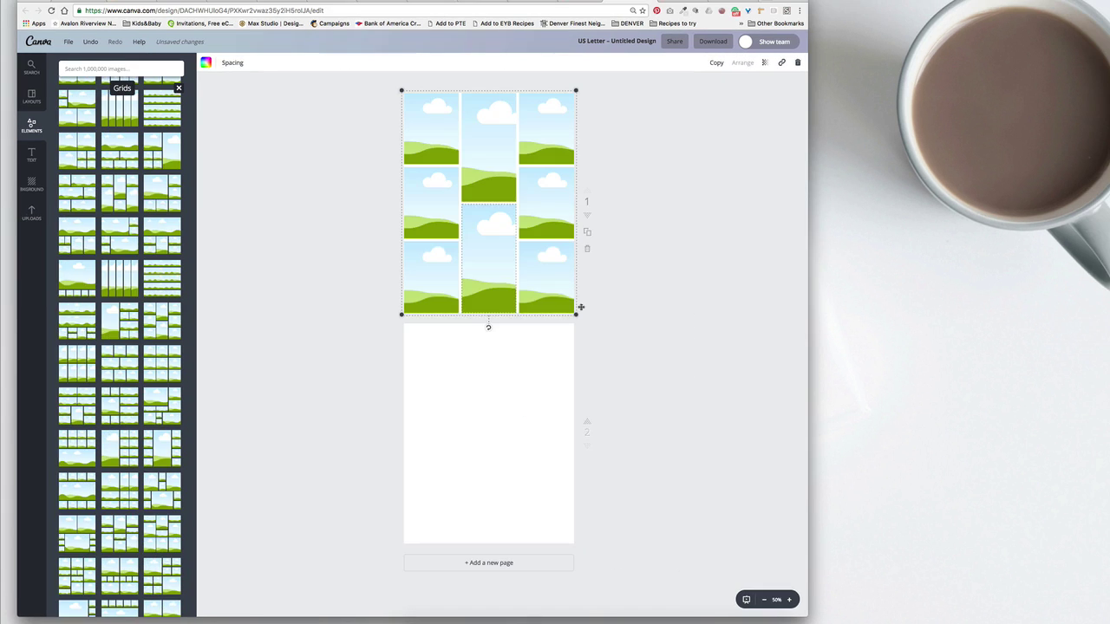
drag(579, 315, 574, 226)
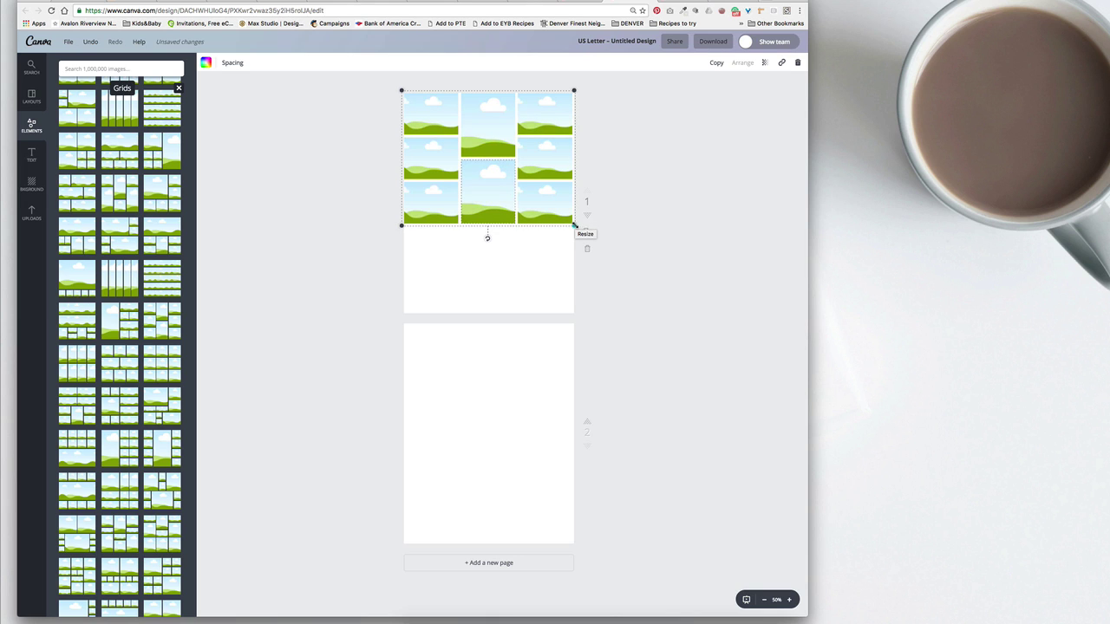
scroll(88, 235, up, 2)
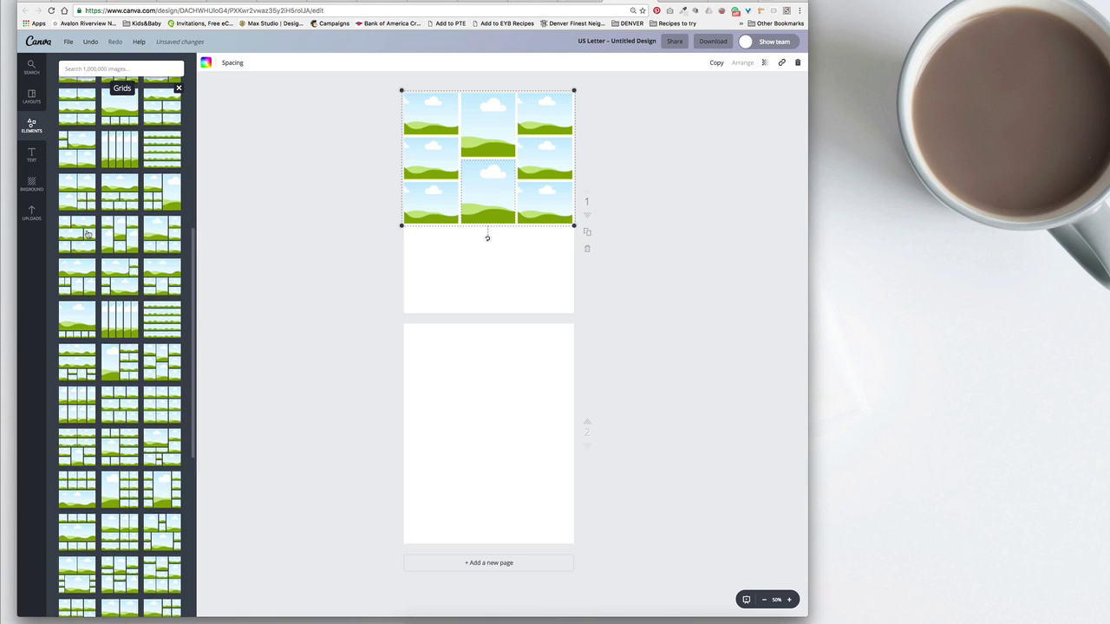
scroll(87, 234, up, 5)
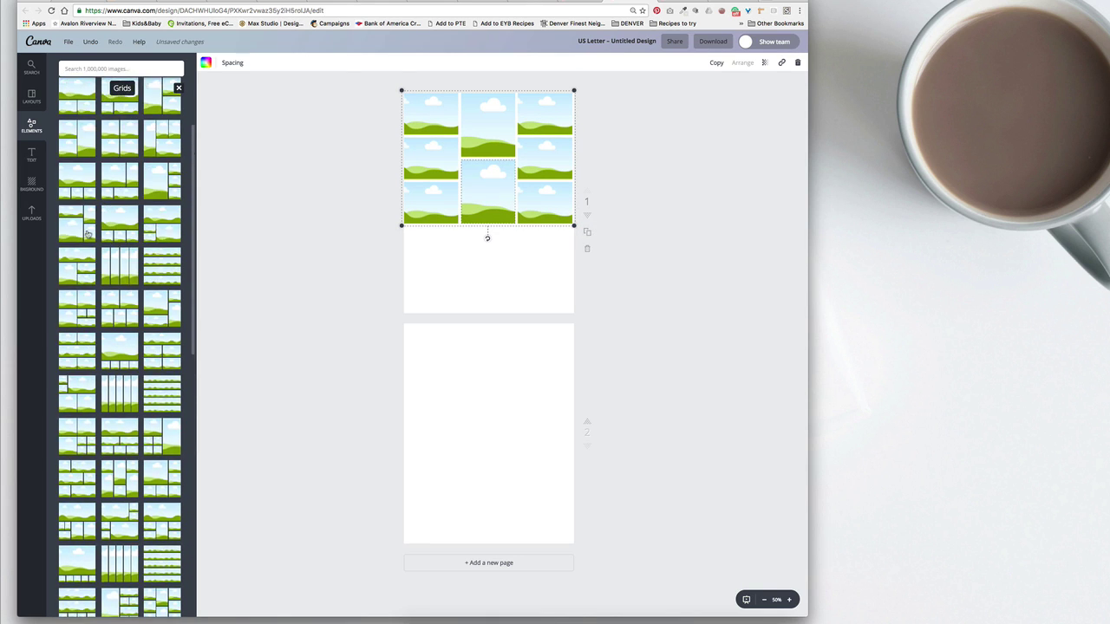
scroll(87, 234, up, 2)
click(81, 194)
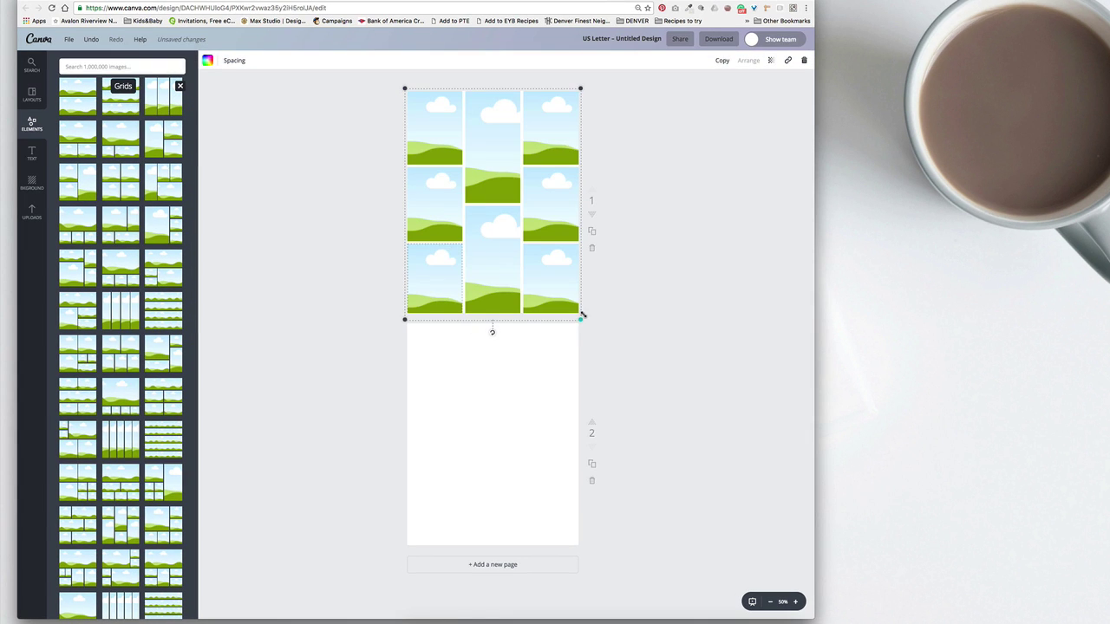
drag(583, 316, 583, 228)
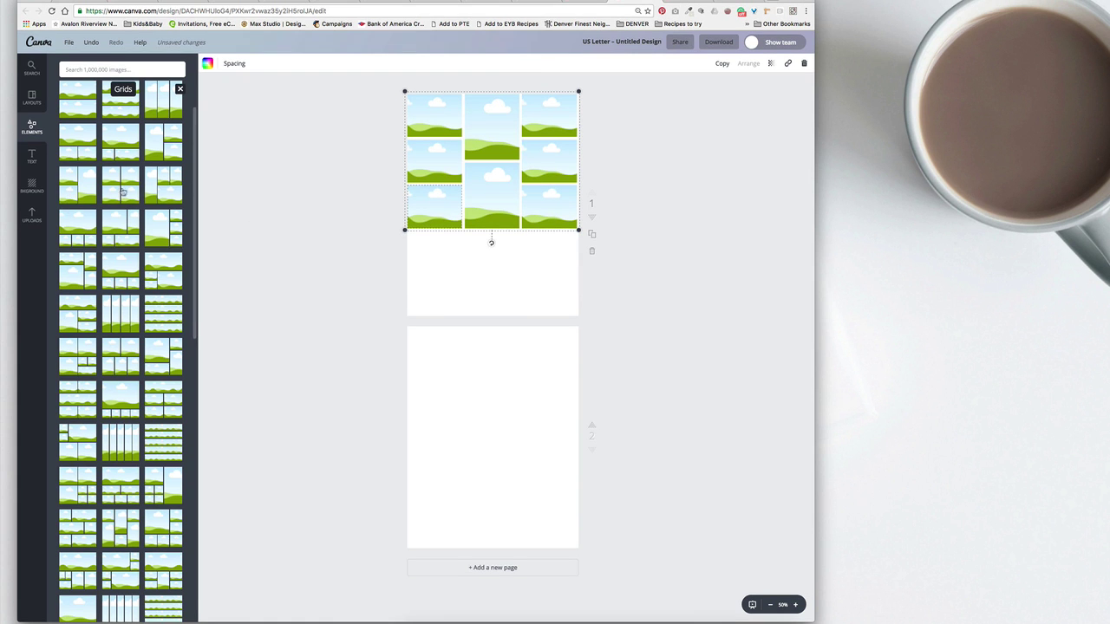
Add a second photo grid below and stretch it to the page's right edge
click(87, 143)
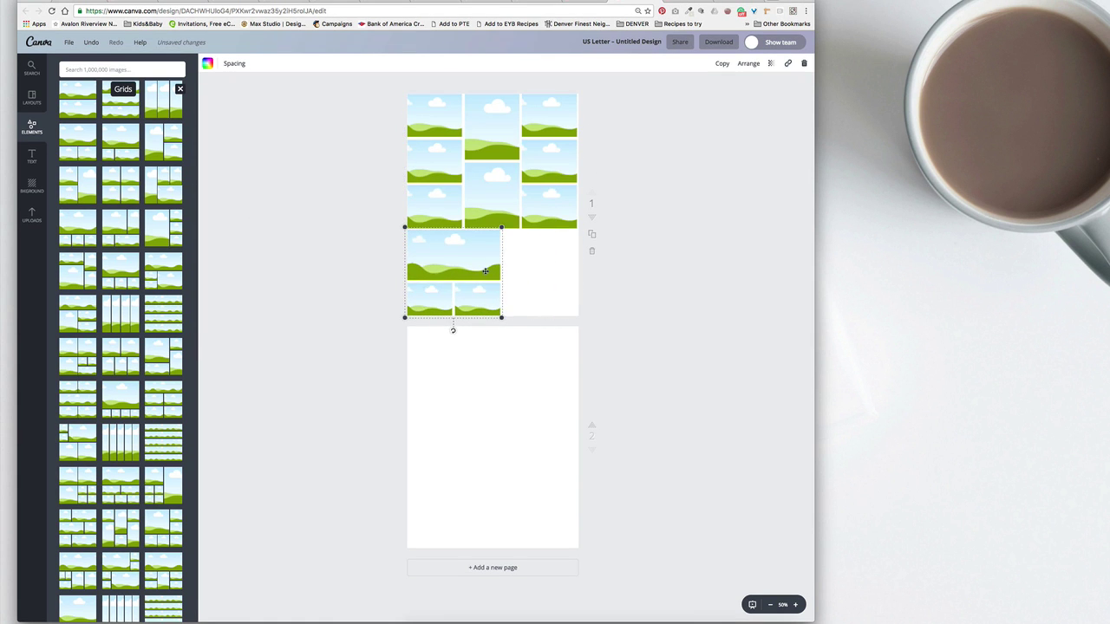
drag(501, 318, 576, 314)
click(637, 280)
click(539, 274)
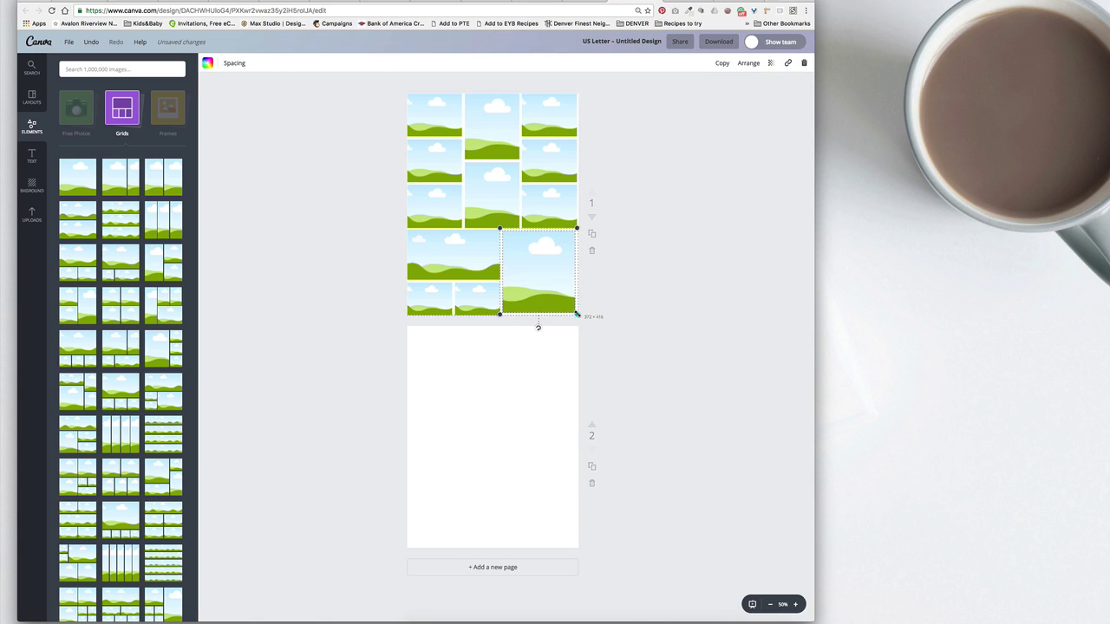
click(257, 141)
Find a circle frame by searching 'circle' and place it, shrunk, over the centre-right photos
click(32, 67)
text(c)
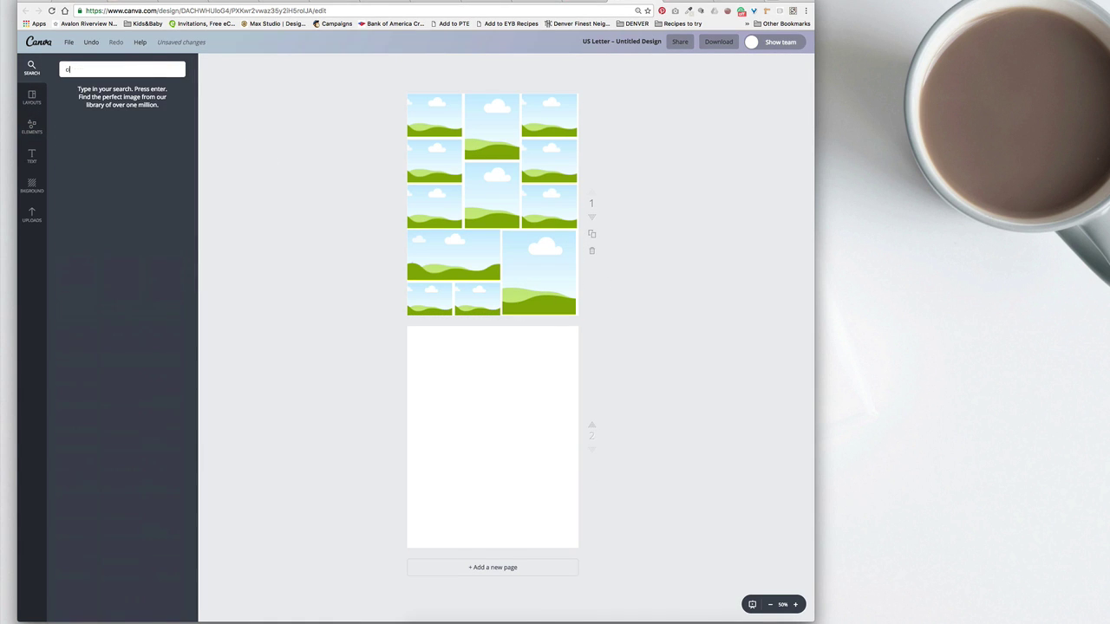
text(ircle)
key(Return)
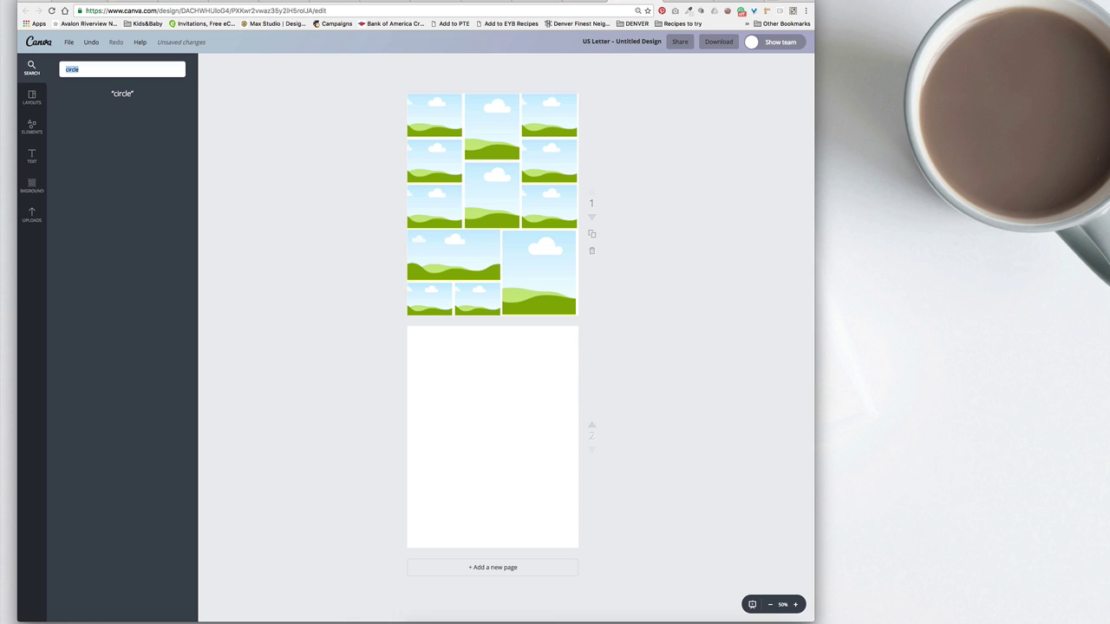
scroll(173, 260, down, 15)
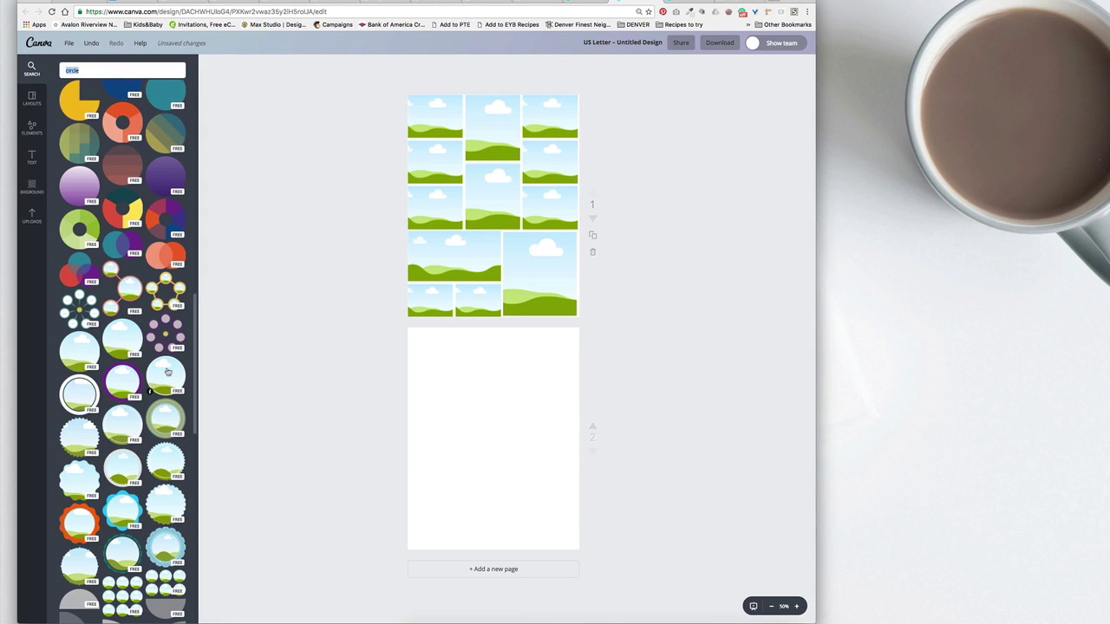
click(165, 375)
drag(438, 151, 535, 259)
click(657, 286)
scroll(658, 285, up, 3)
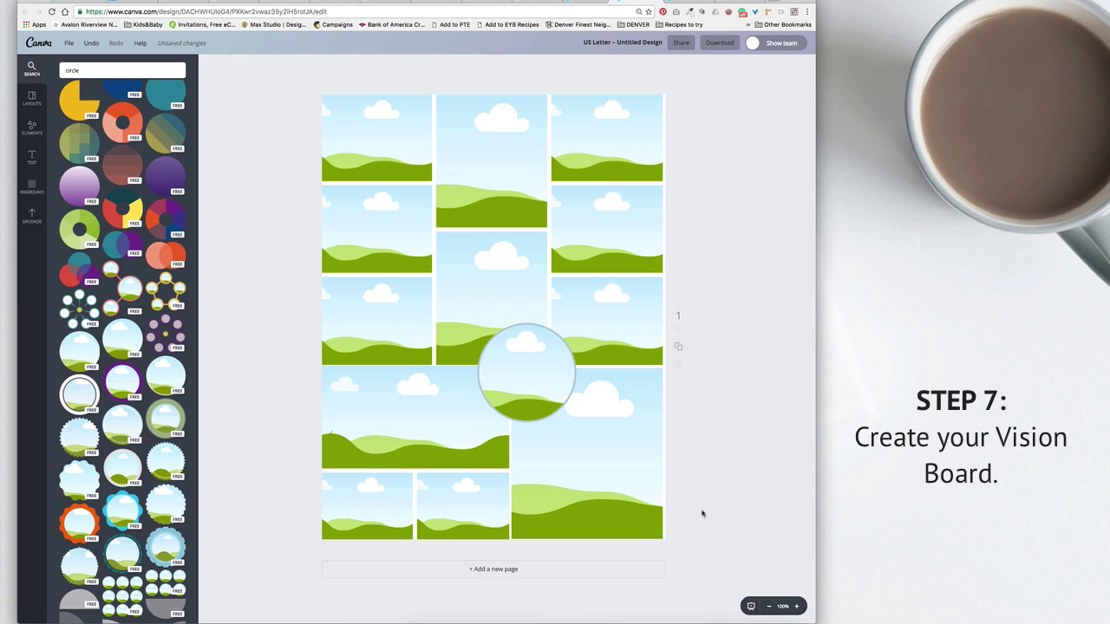
click(31, 215)
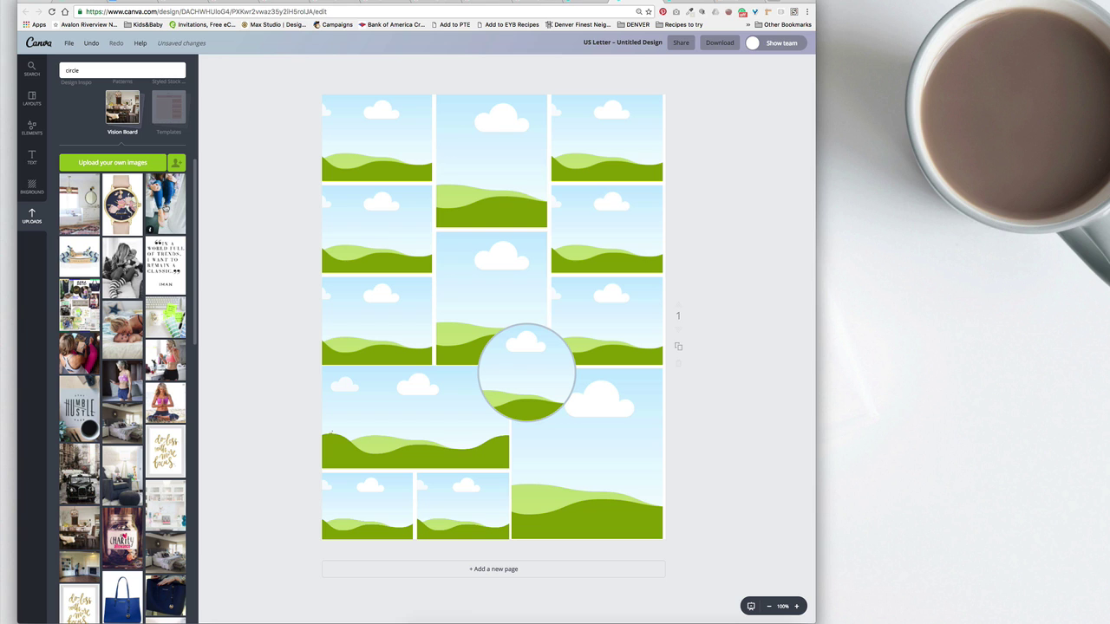
Fill the grid frames with the baby, watch and bedroom photos, enlarging the grid slightly
drag(122, 319, 379, 319)
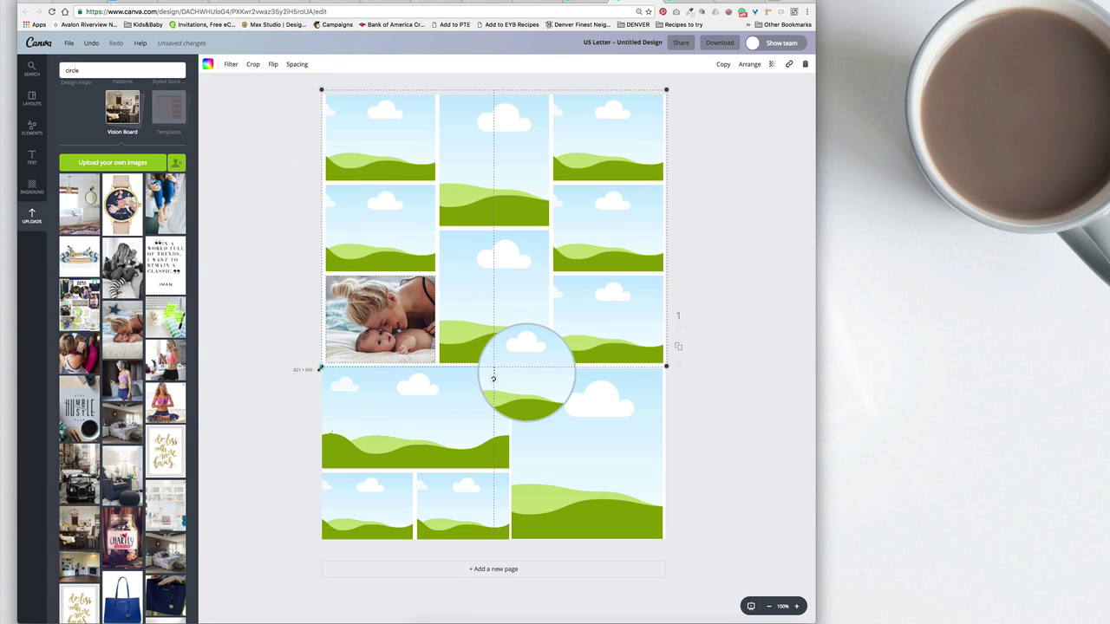
drag(320, 368, 319, 368)
drag(122, 204, 492, 161)
drag(79, 205, 512, 306)
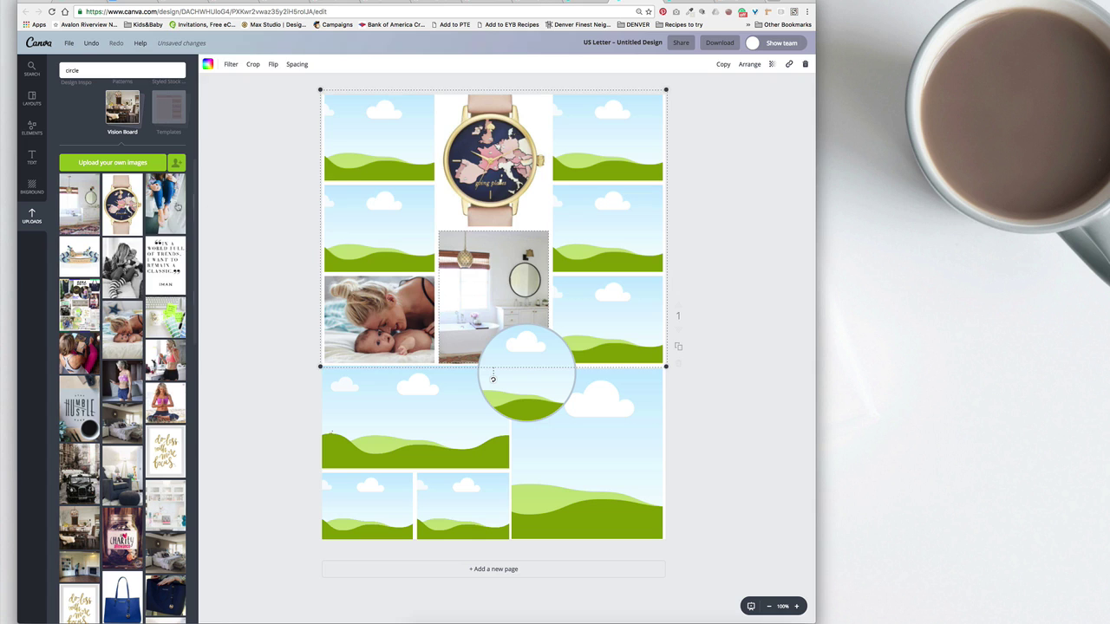
drag(165, 204, 599, 232)
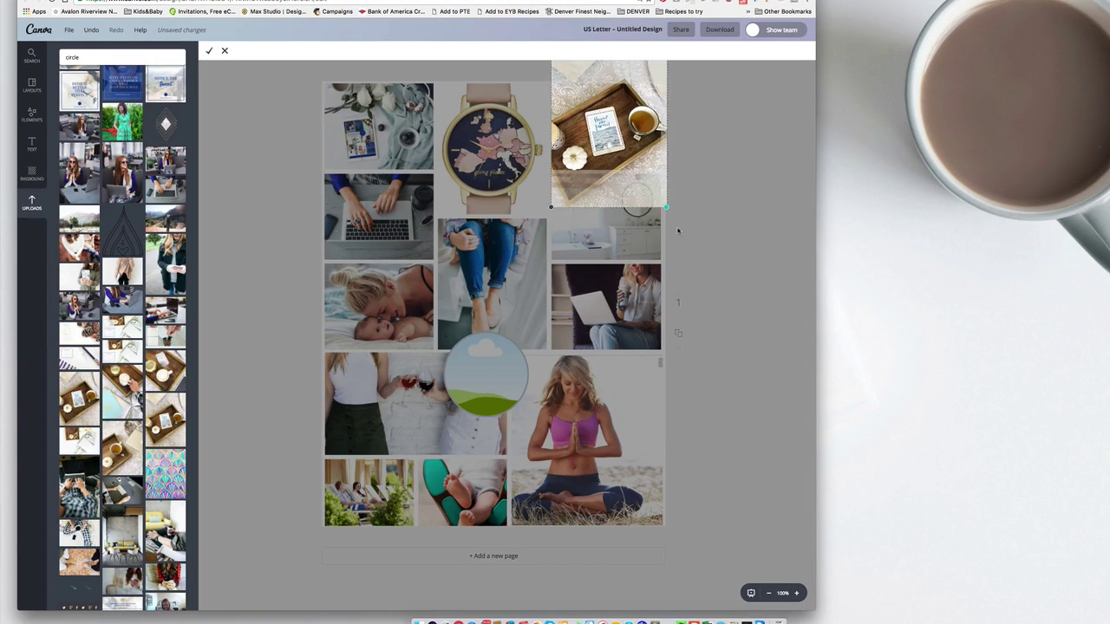
Enlarge and reposition the tray photo so it fills its cell
mouse_move(678, 230)
mouse_down()
mouse_move(693, 245)
mouse_move(690, 231)
mouse_up()
drag(549, 231, 528, 250)
drag(614, 141, 619, 141)
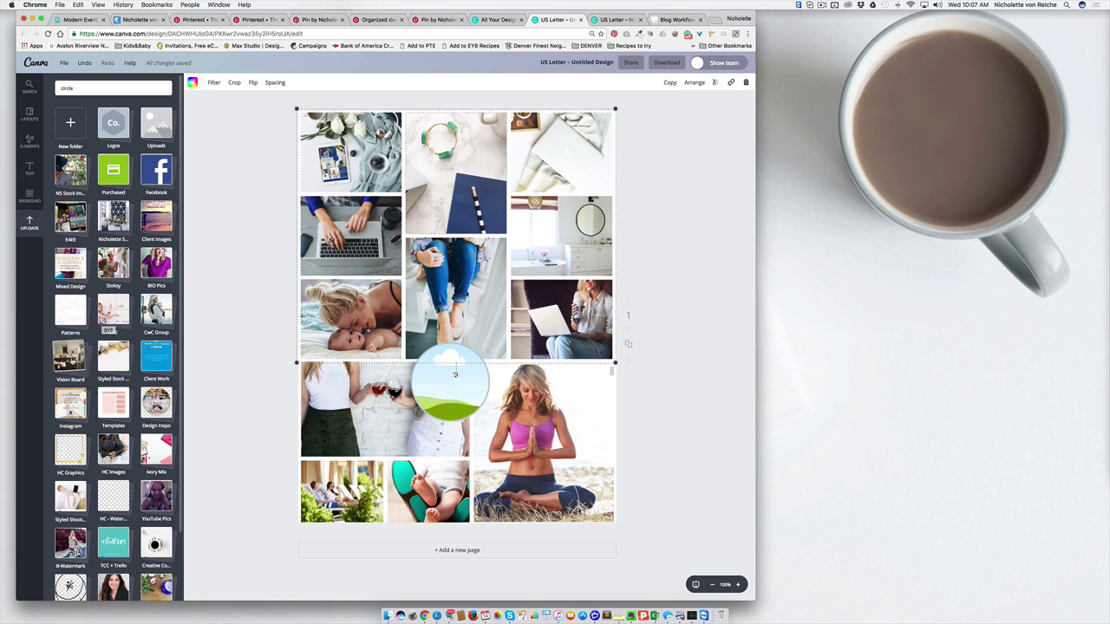
Put the BIO Pics family photo in the circle, crop it larger, and move it up
click(156, 263)
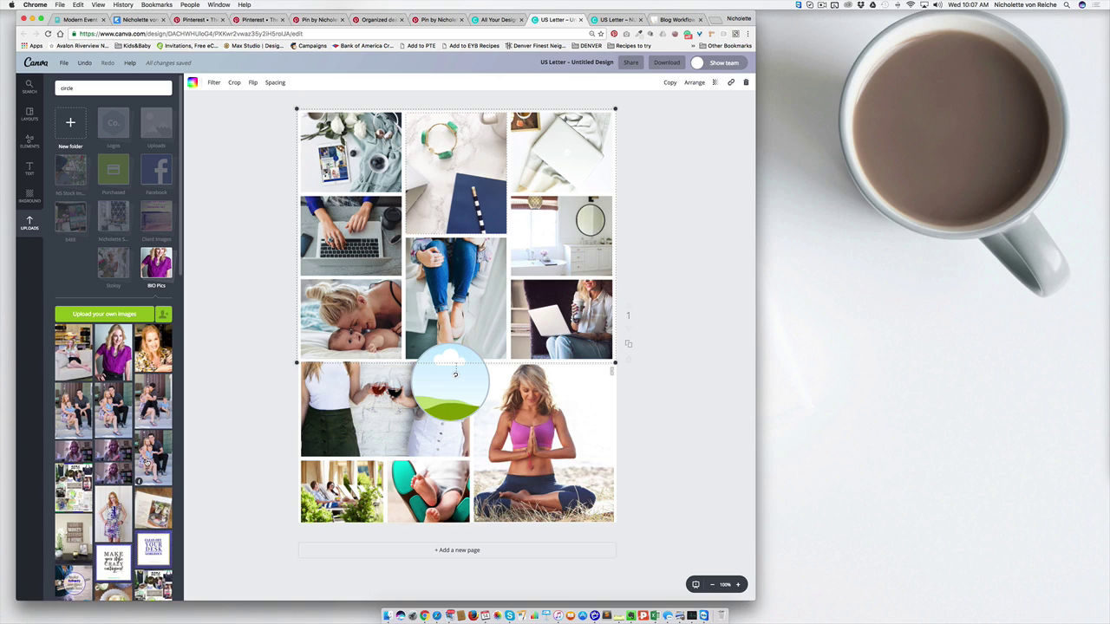
drag(440, 402, 446, 395)
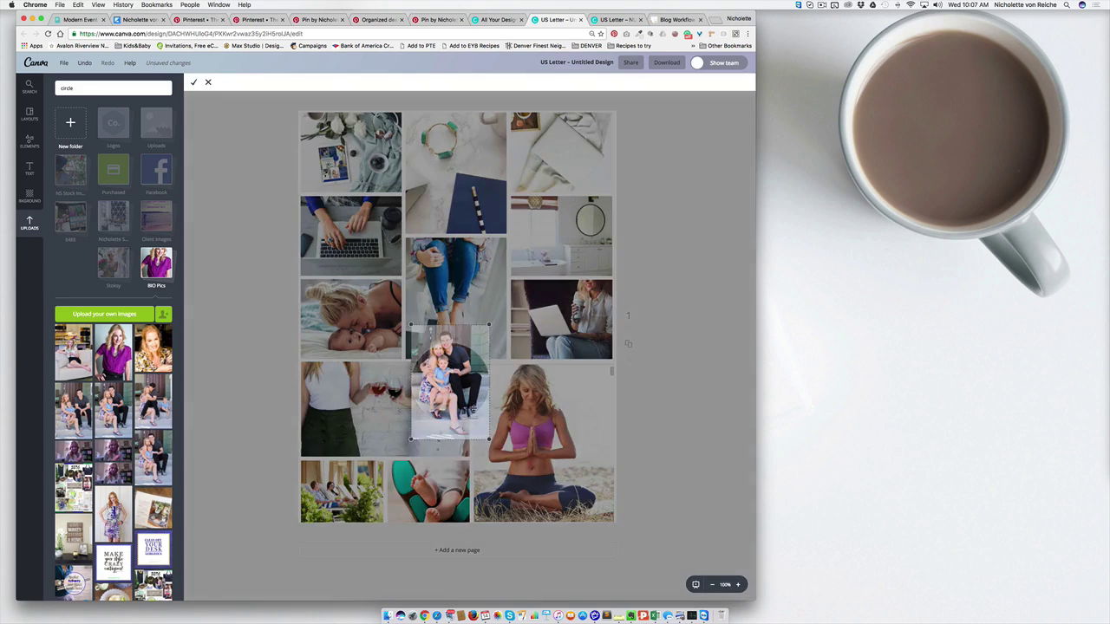
double_click(451, 390)
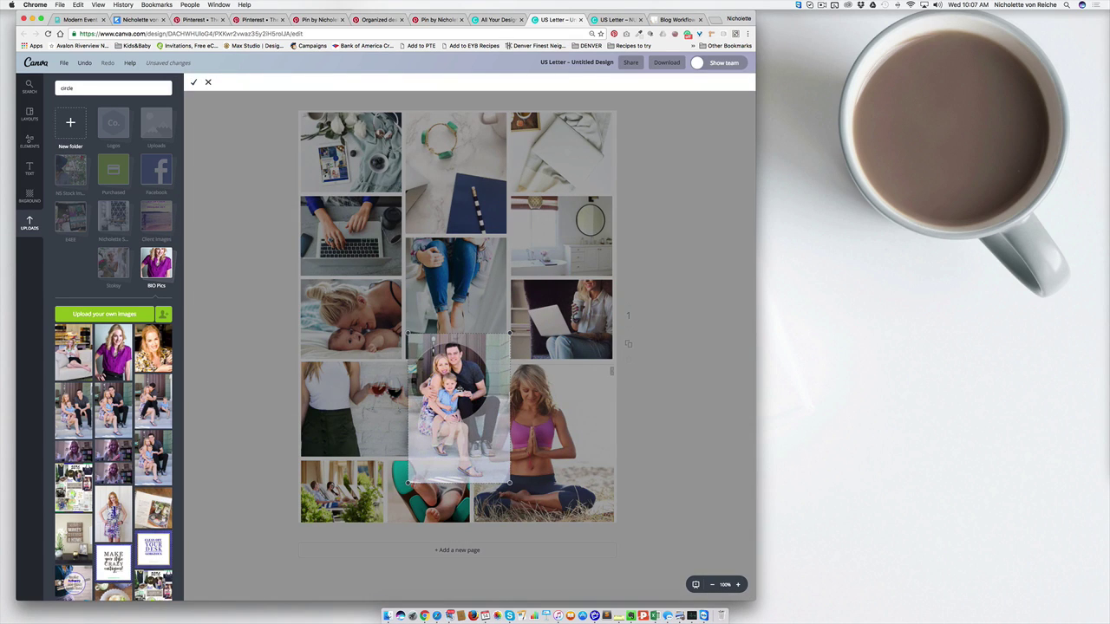
drag(408, 483, 402, 492)
drag(446, 399, 445, 397)
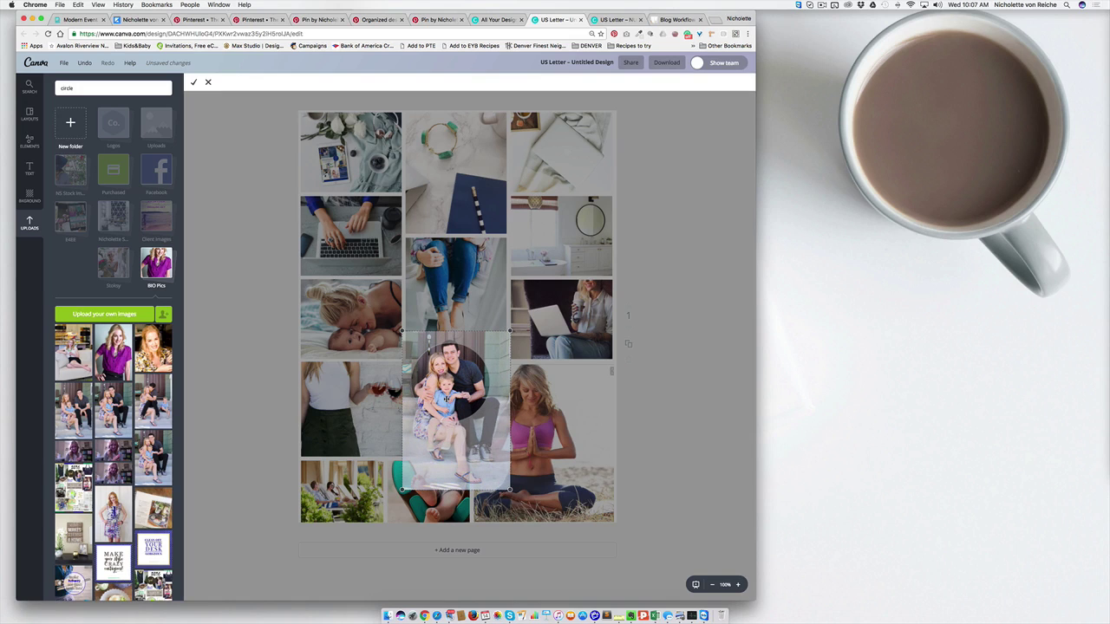
key(Return)
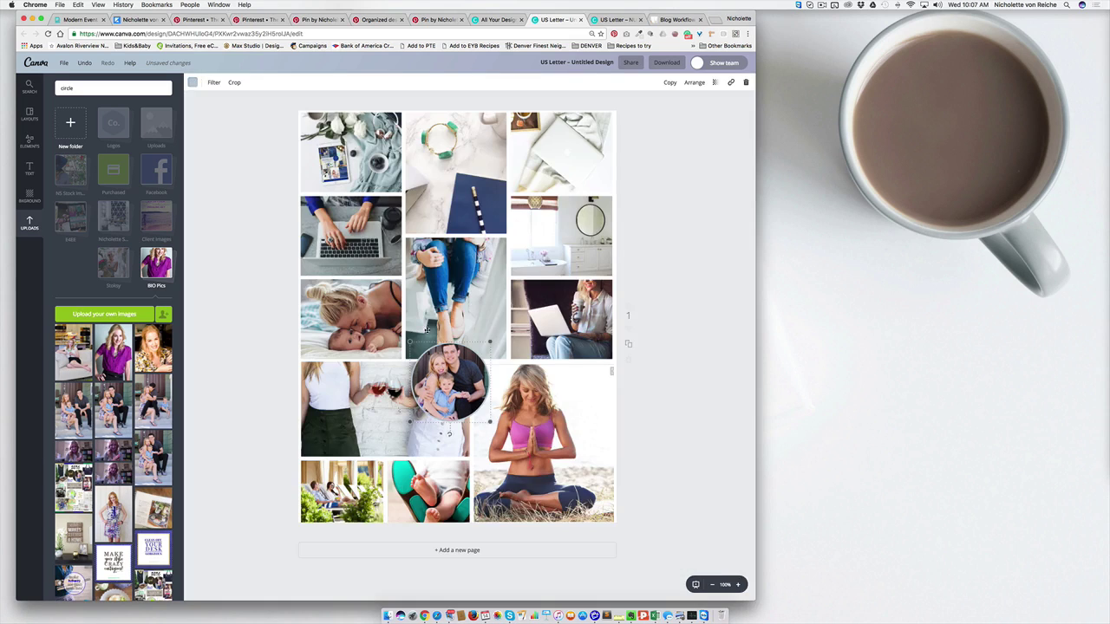
drag(449, 383, 495, 334)
Try navy, blue-grey and white backgrounds before settling on light grey
click(27, 191)
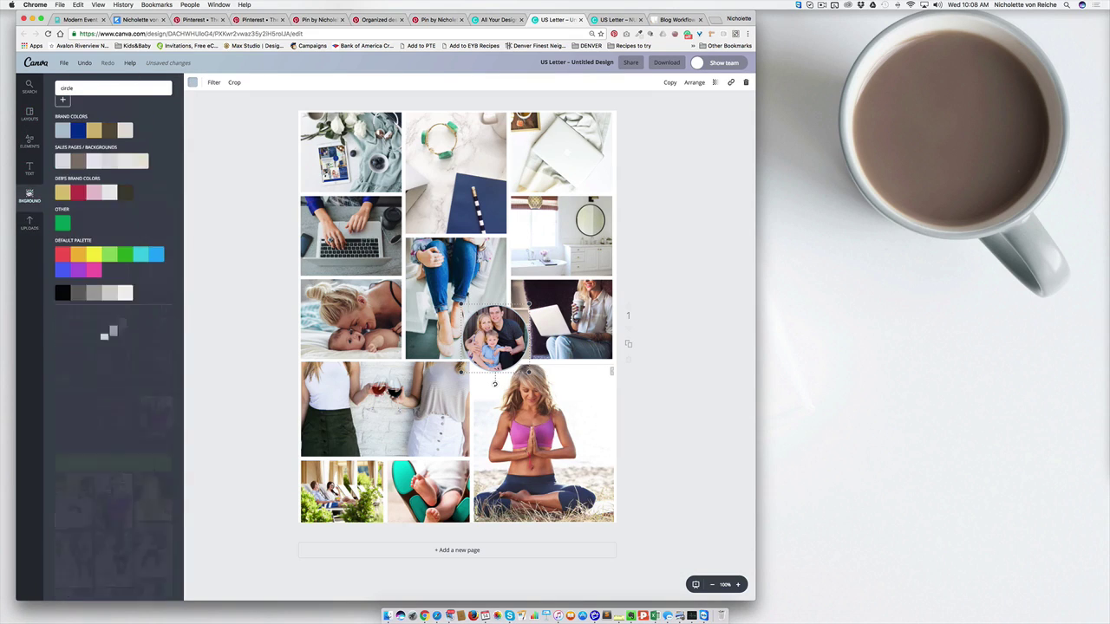
click(78, 150)
click(66, 150)
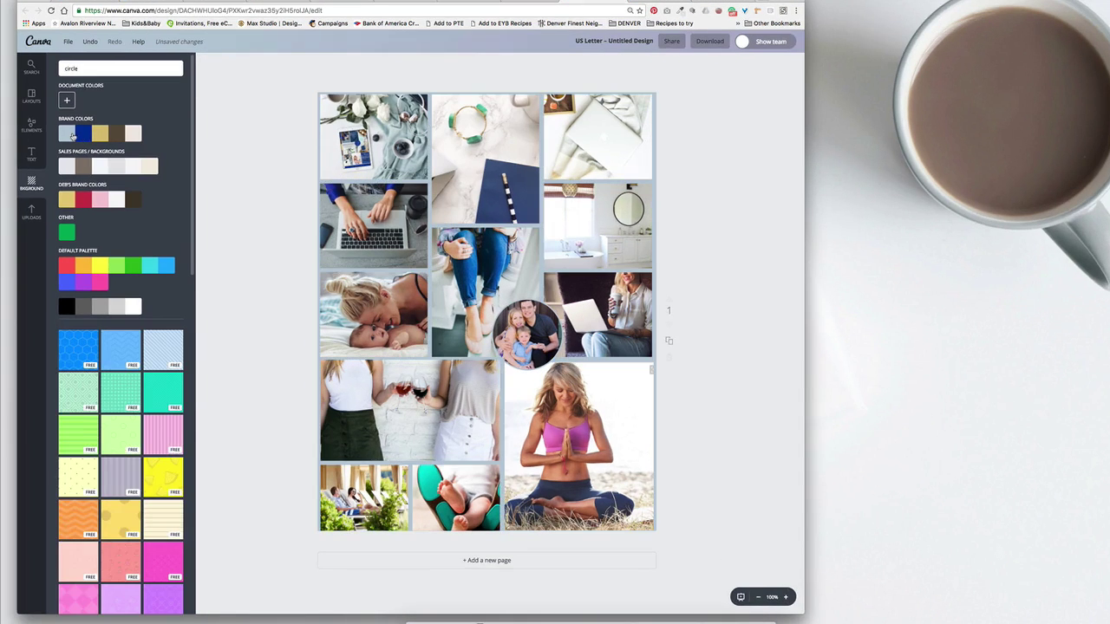
click(139, 166)
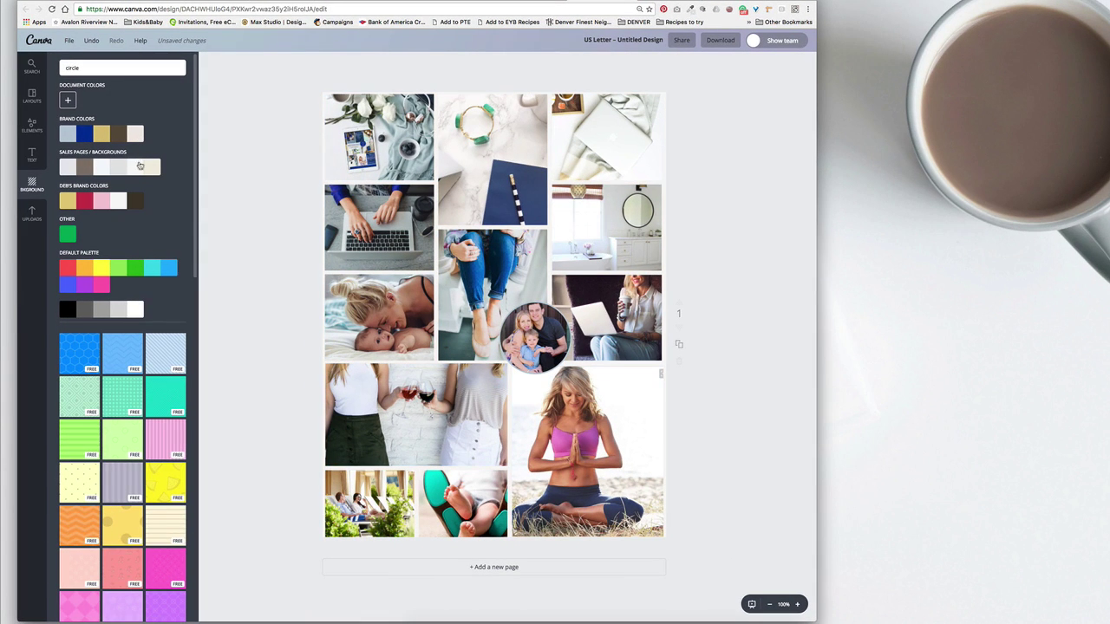
click(63, 169)
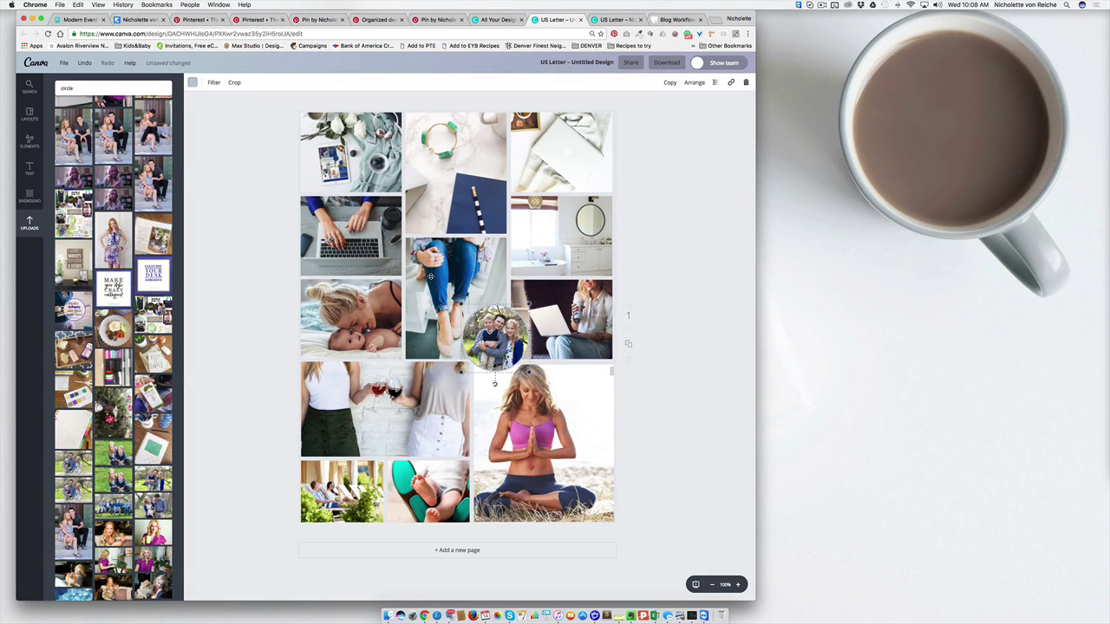
Add a text box on the wine-glasses photo and change its text to 'Celebrate!'
text(ttle bit of body text)
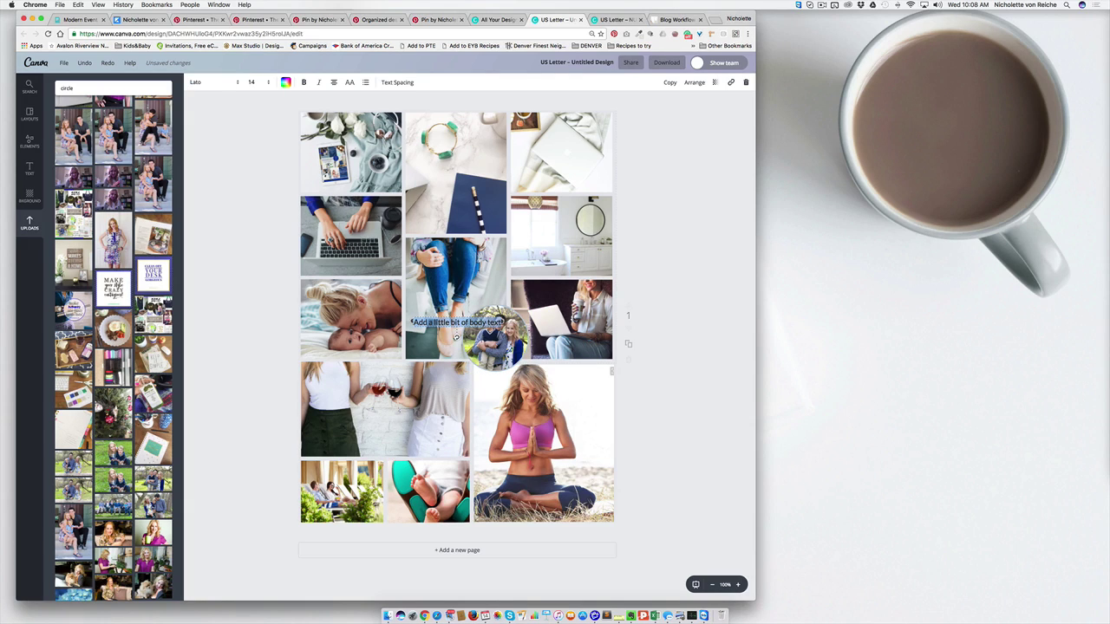
text(Commuity)
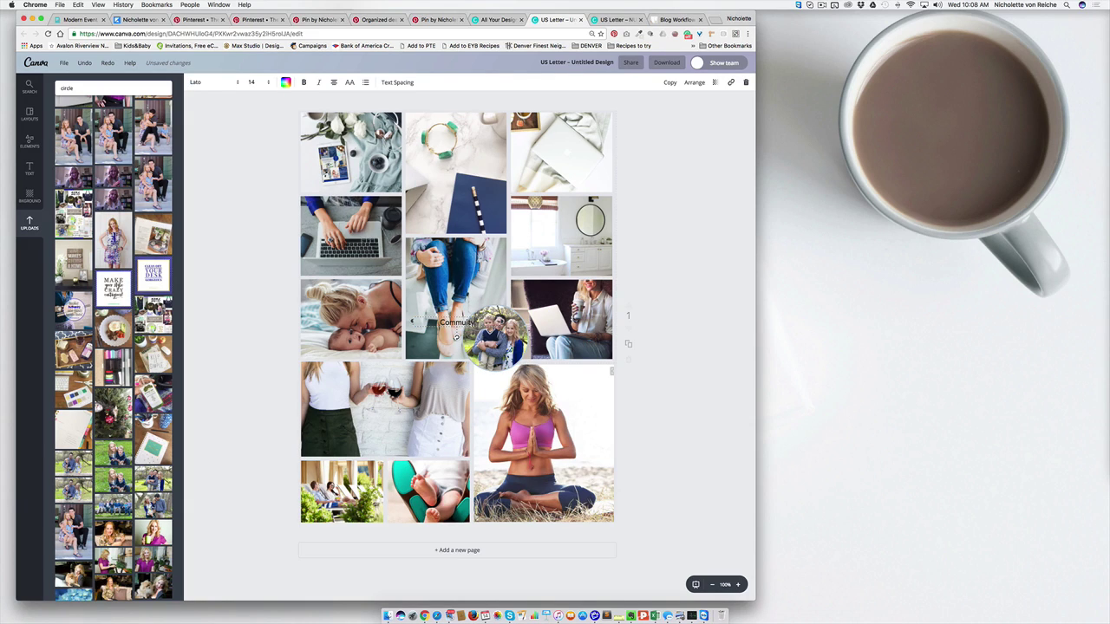
drag(455, 336, 380, 446)
double_click(382, 440)
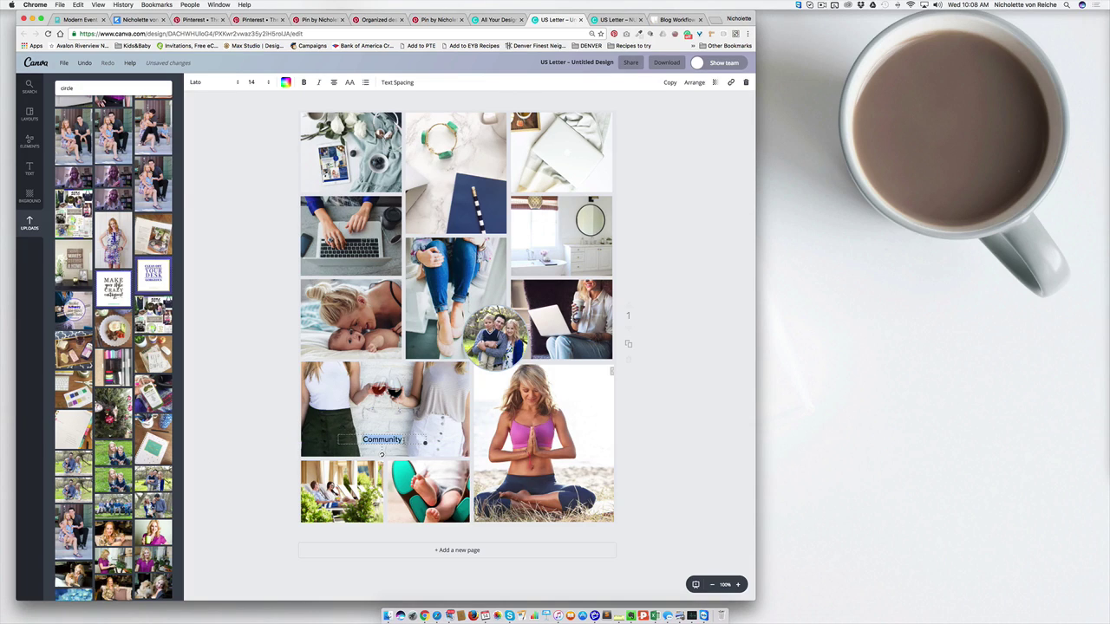
text(Celebrate!)
Set the Celebrate! text to Rolet script at size 24 and try a gold colour
click(205, 85)
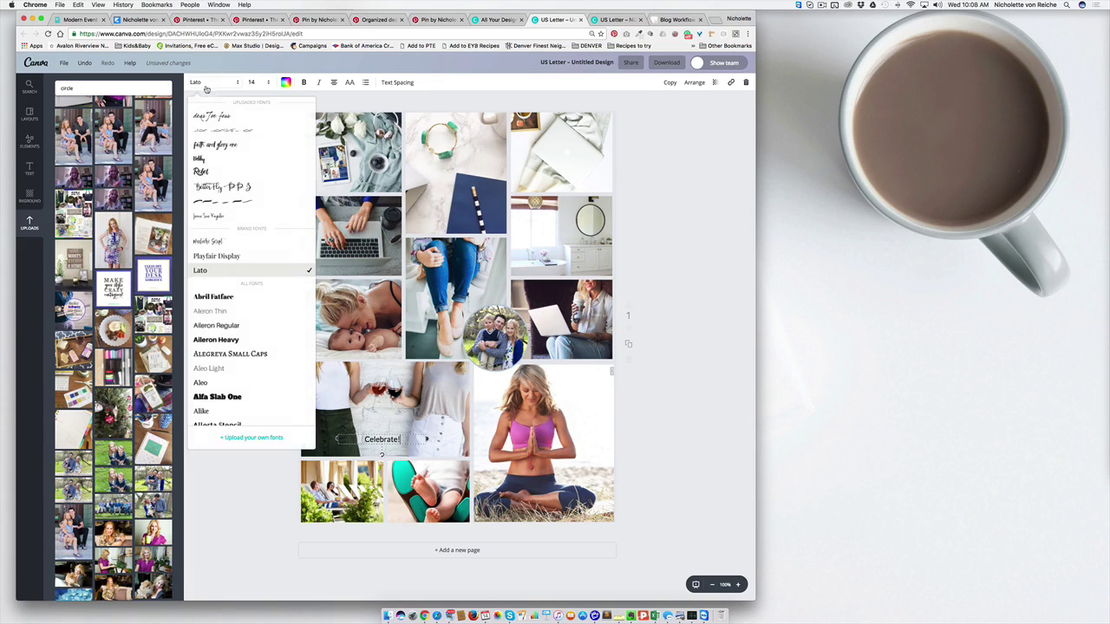
click(223, 178)
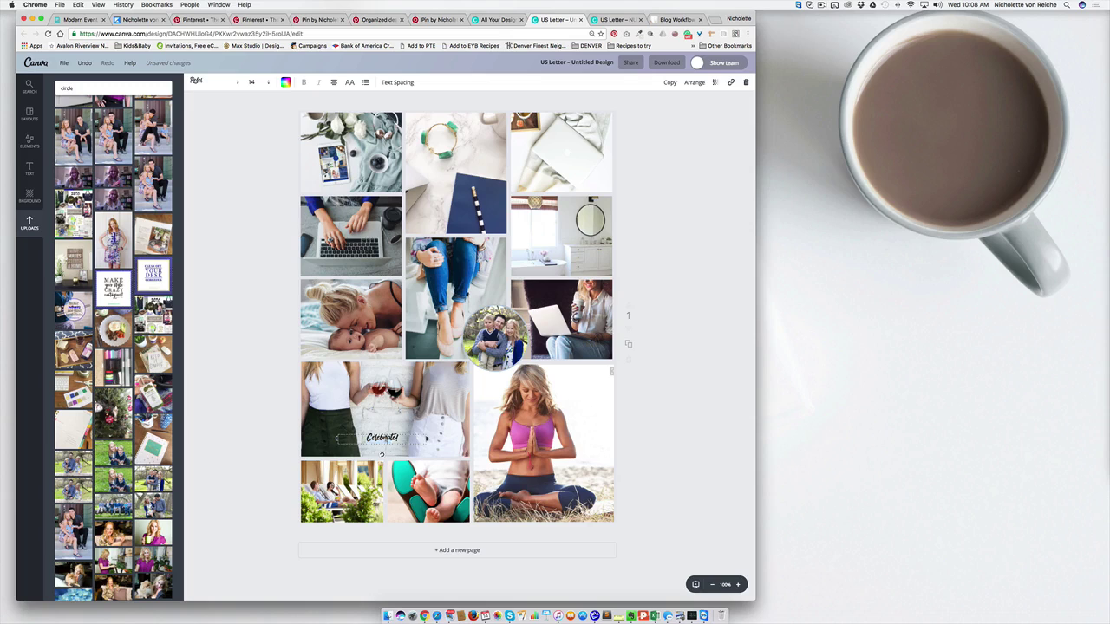
click(205, 82)
click(285, 82)
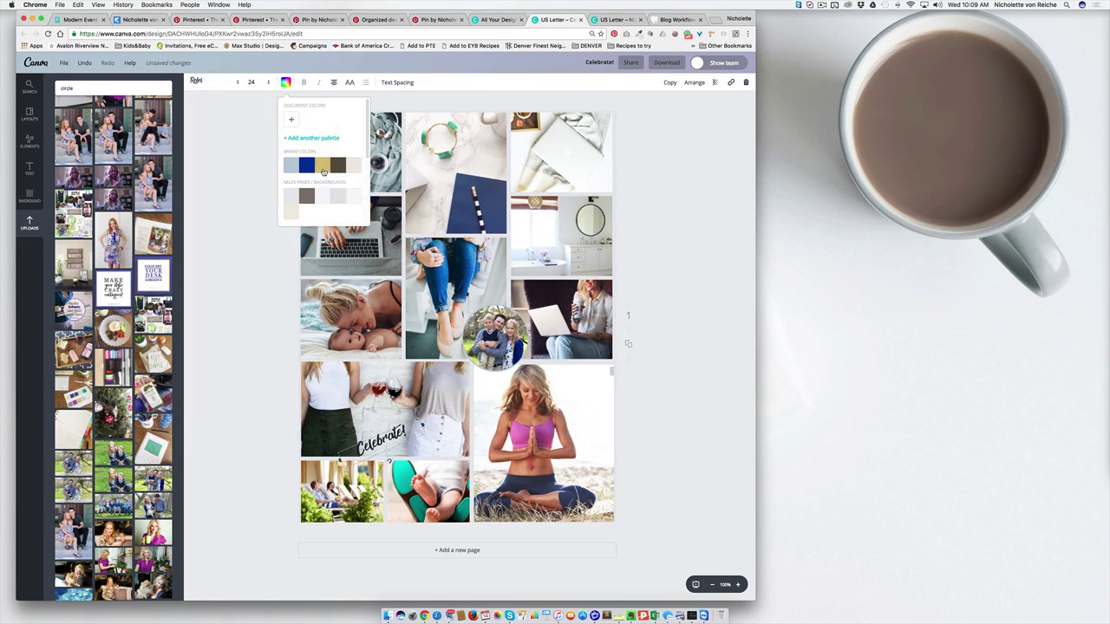
click(322, 164)
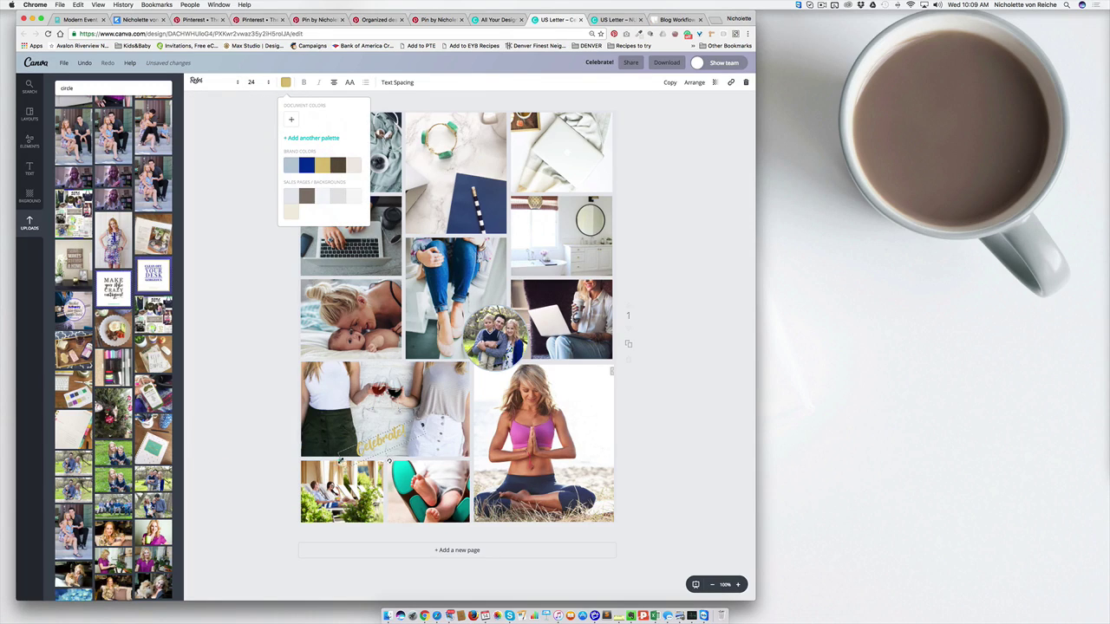
Make Celebrate! black and place the Stillness caption on the yoga photo
mouse_move(352, 453)
mouse_down()
mouse_move(399, 433)
mouse_move(355, 441)
mouse_up()
scroll(308, 172, down, 2)
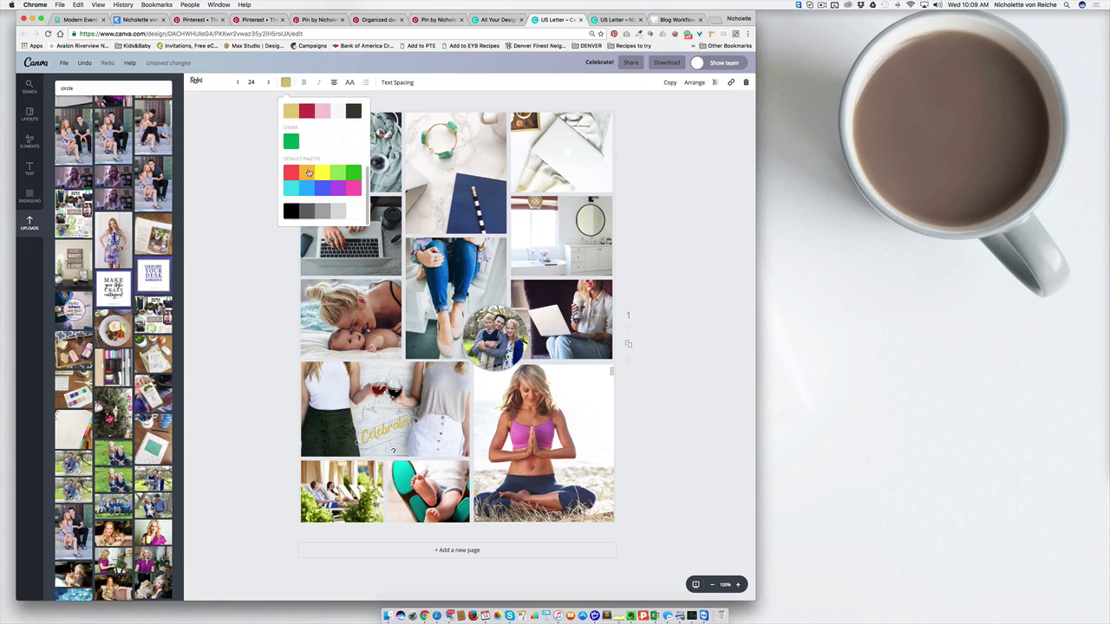
click(291, 212)
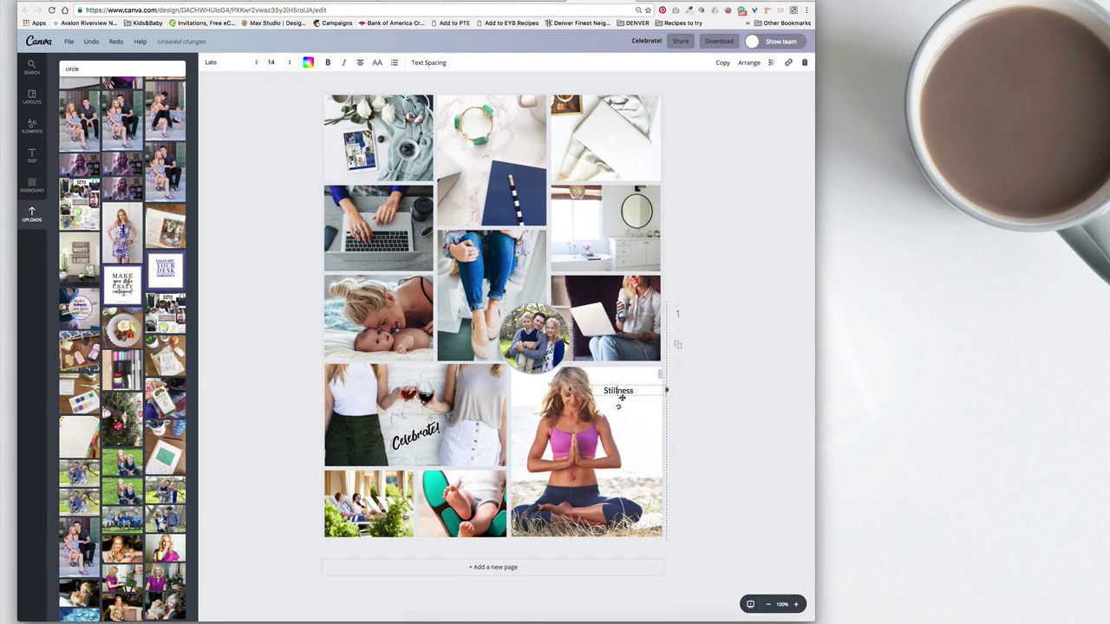
drag(570, 385, 578, 388)
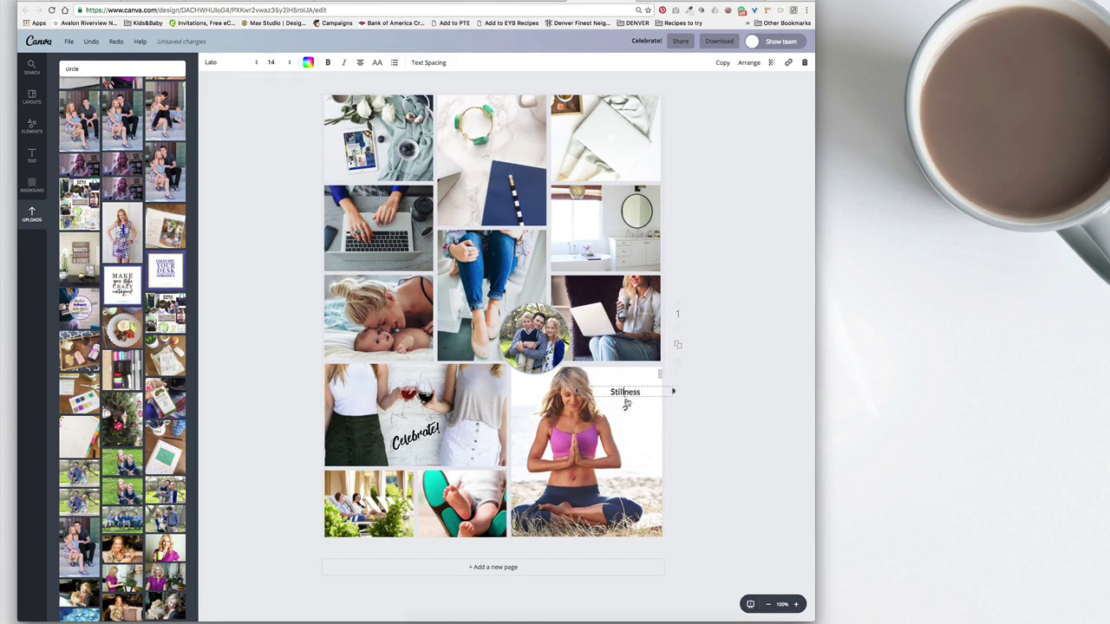
click(698, 382)
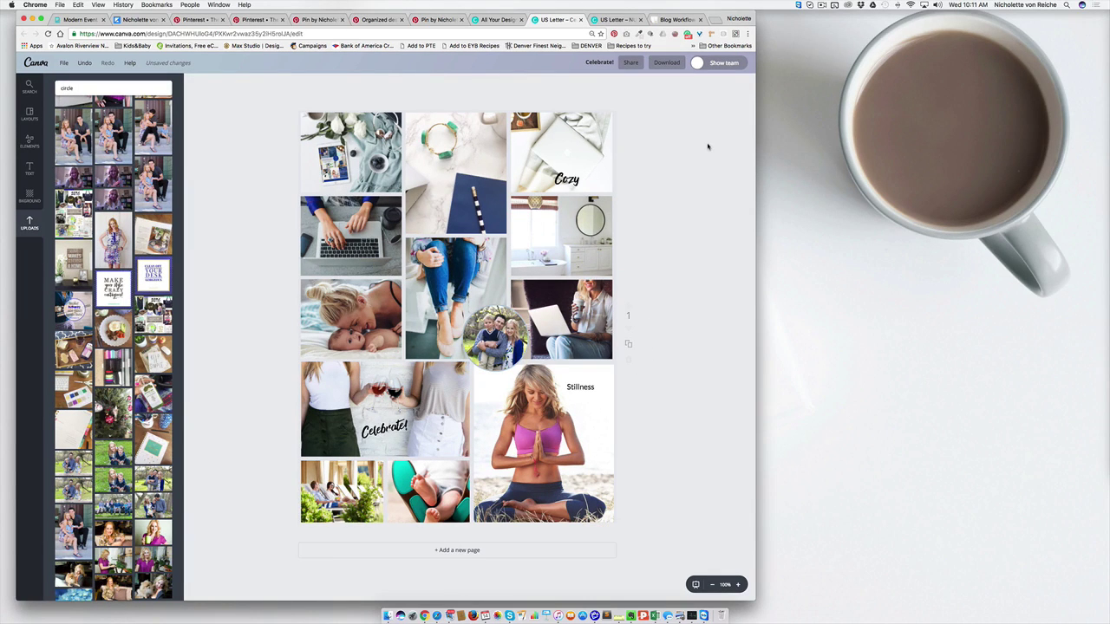
Download the vision board with the PDF – Print file type
click(667, 63)
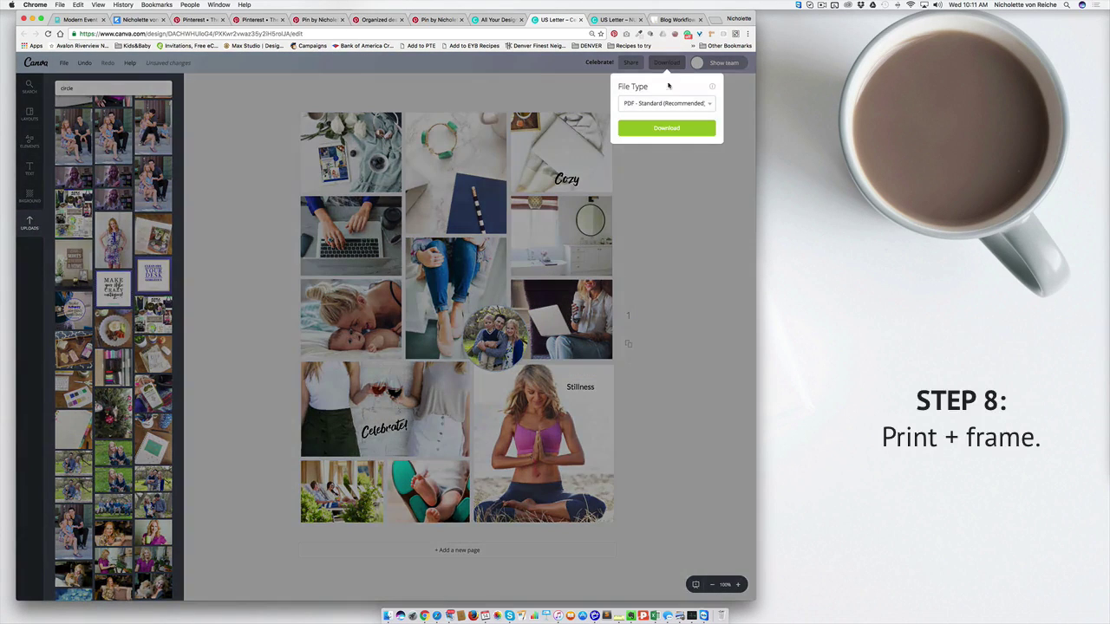
click(665, 103)
click(665, 117)
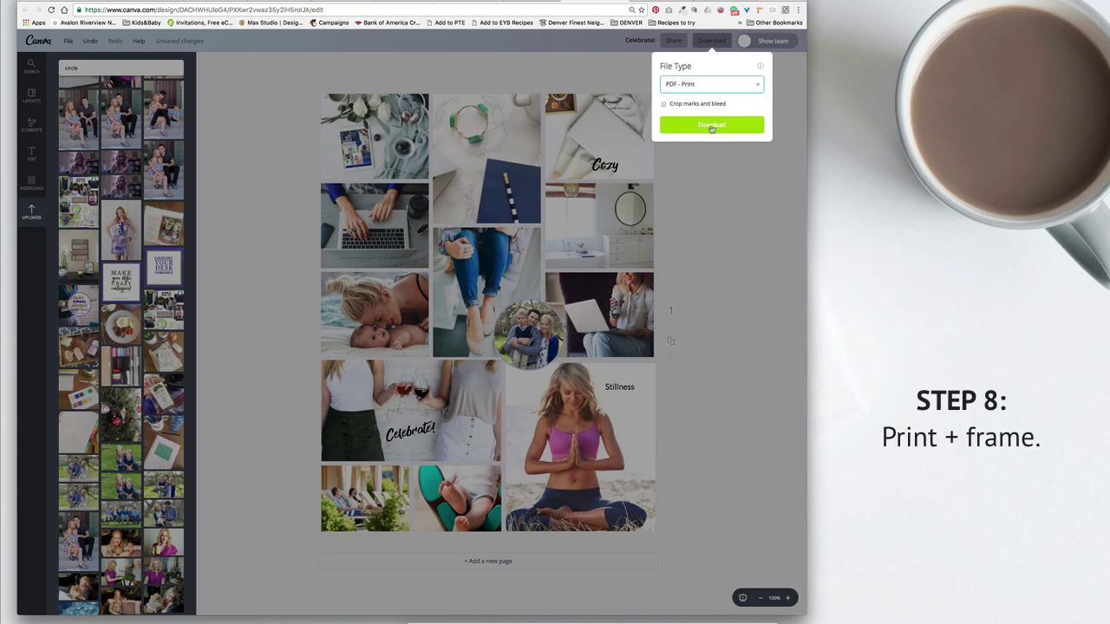
click(712, 126)
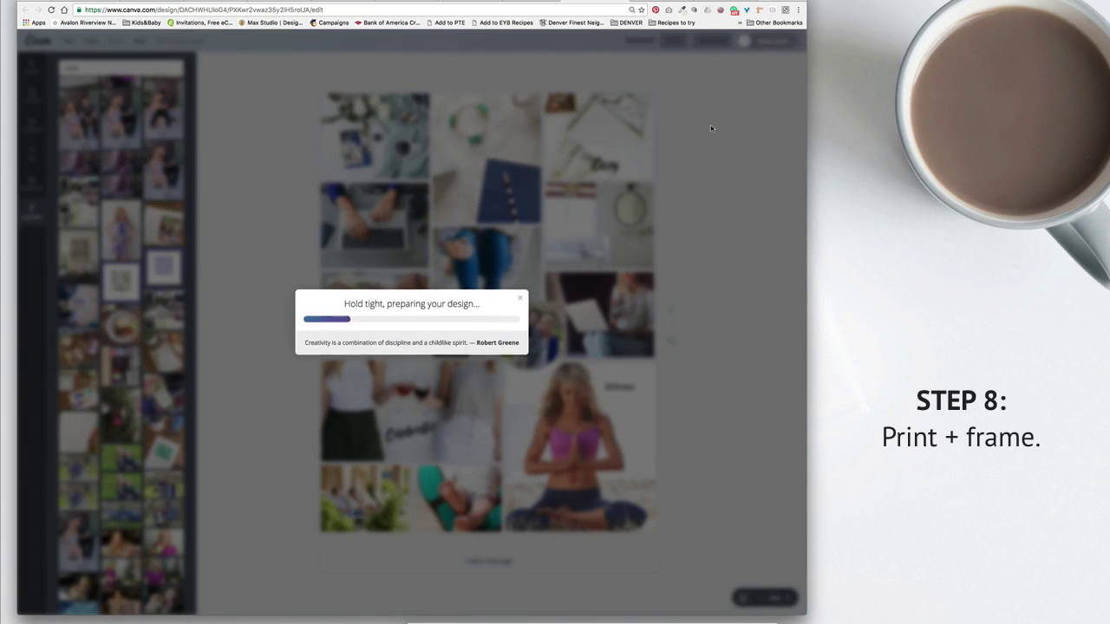